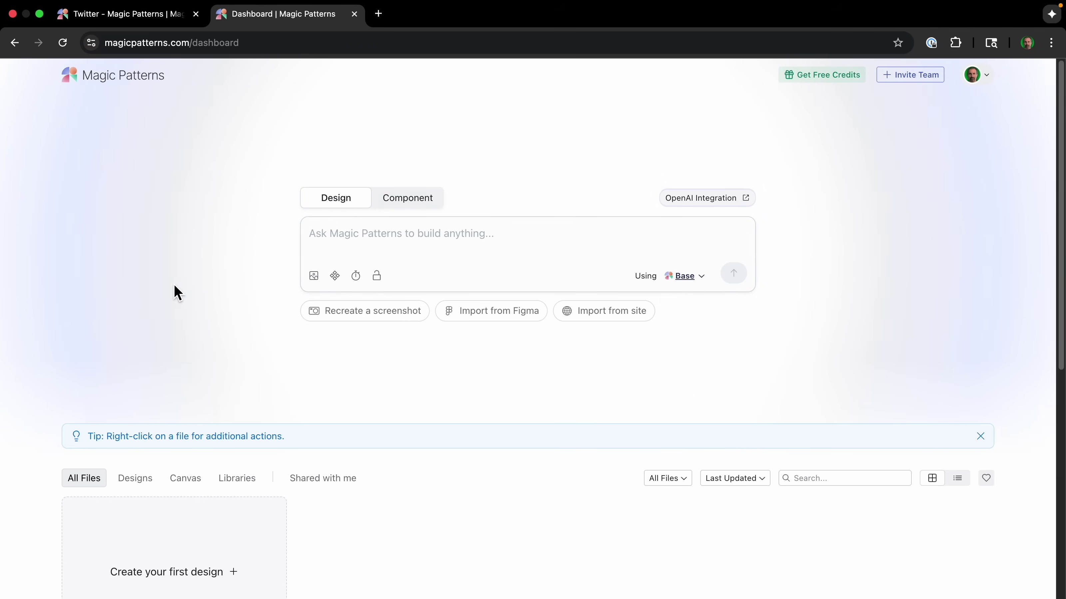
# Step: Start a new design prompt in the Magic Patterns dashboard's prompt box
pyautogui.click(507, 228)
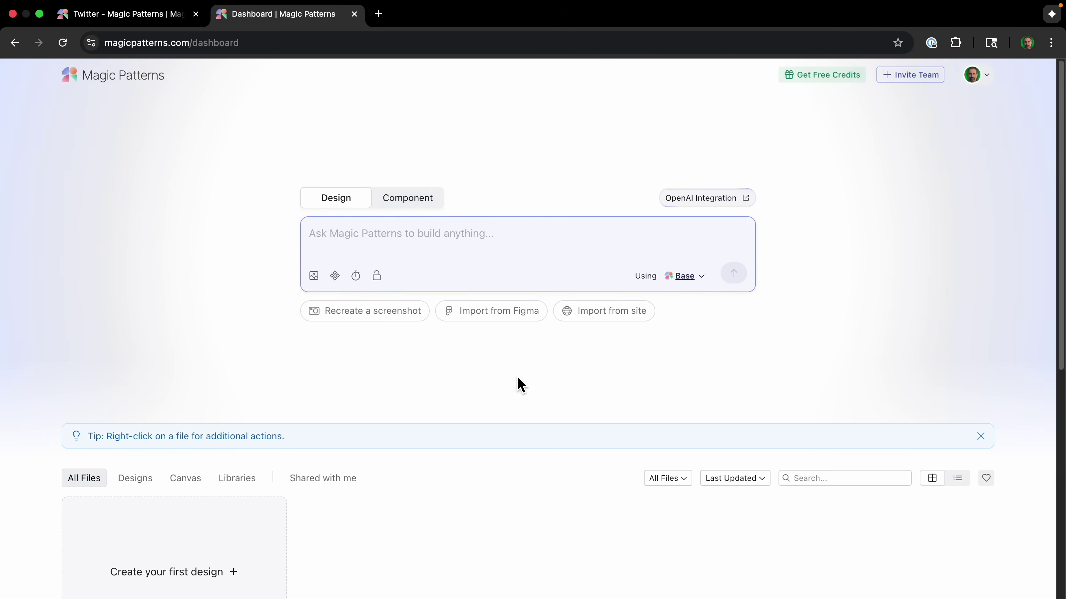
# Step: Return to the Twitter project canvas, clear the selection and pan across its screen designs
pyautogui.click(143, 16)
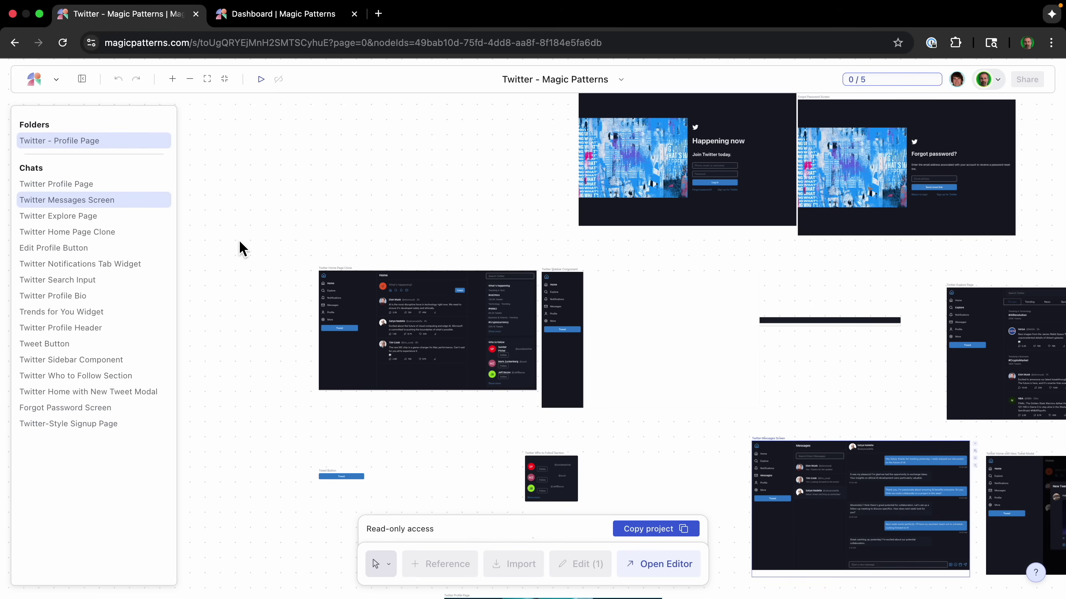
pyautogui.moveTo(533, 205); pyautogui.dragTo(413, 179)
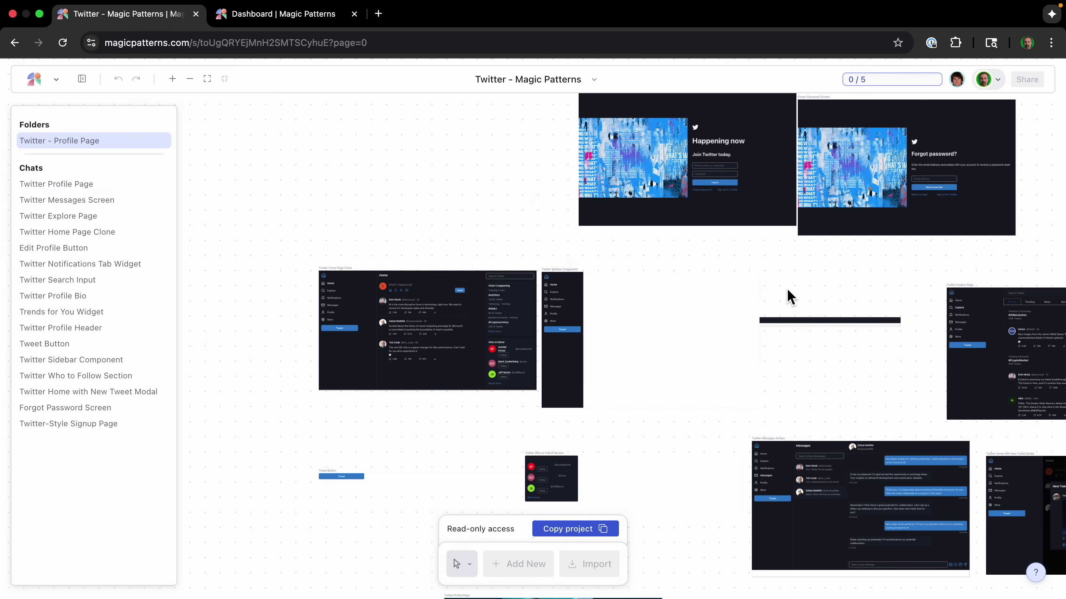
pyautogui.hscroll(6, 786, 289)
pyautogui.hscroll(2, 700, 293)
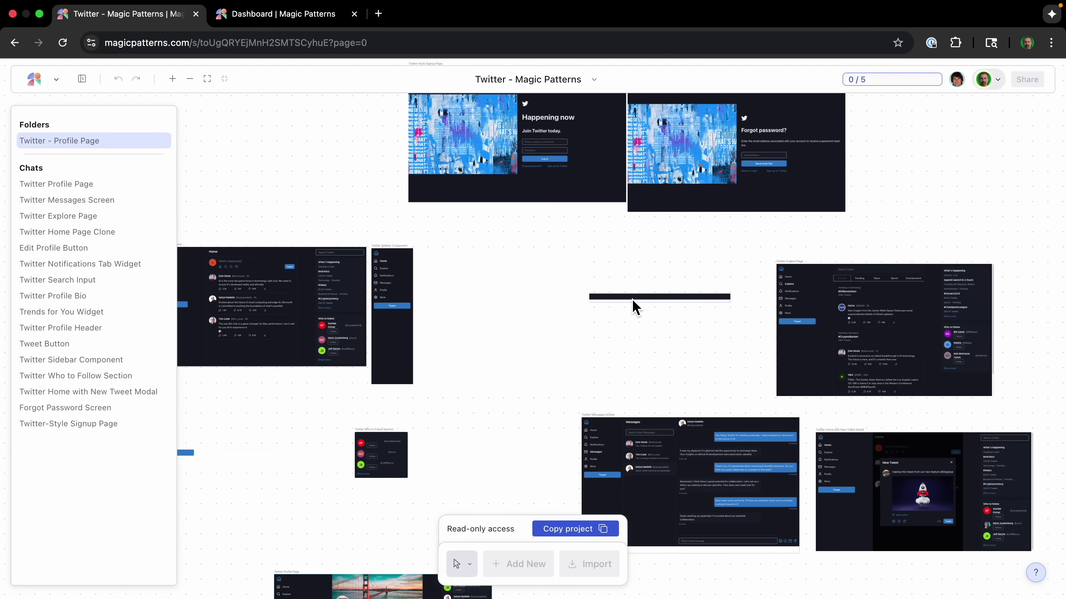
pyautogui.scroll(-8, 492, 335)
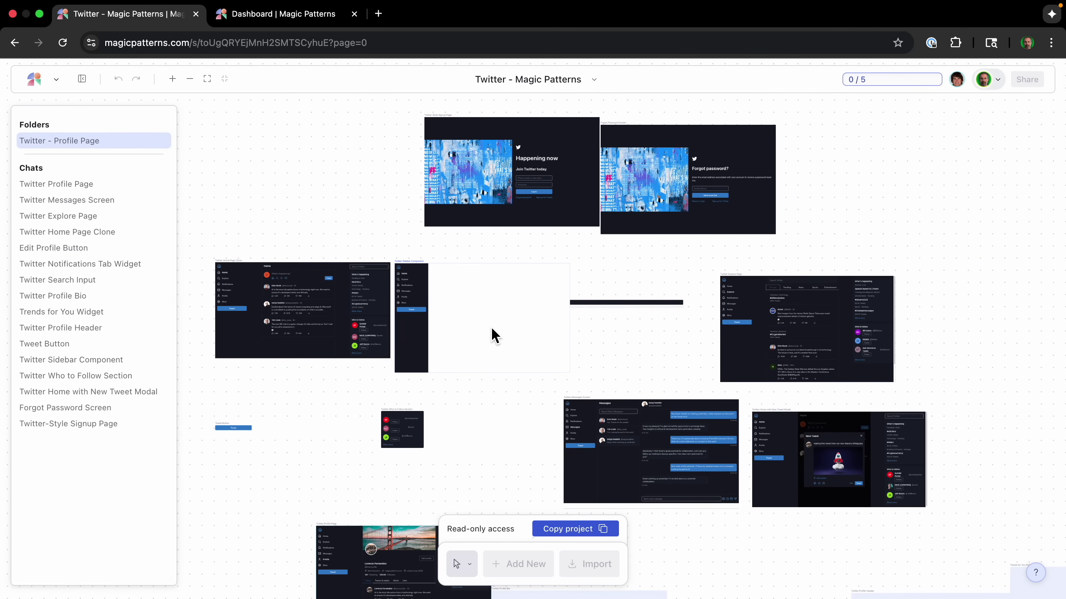
pyautogui.scroll(-2, 502, 347)
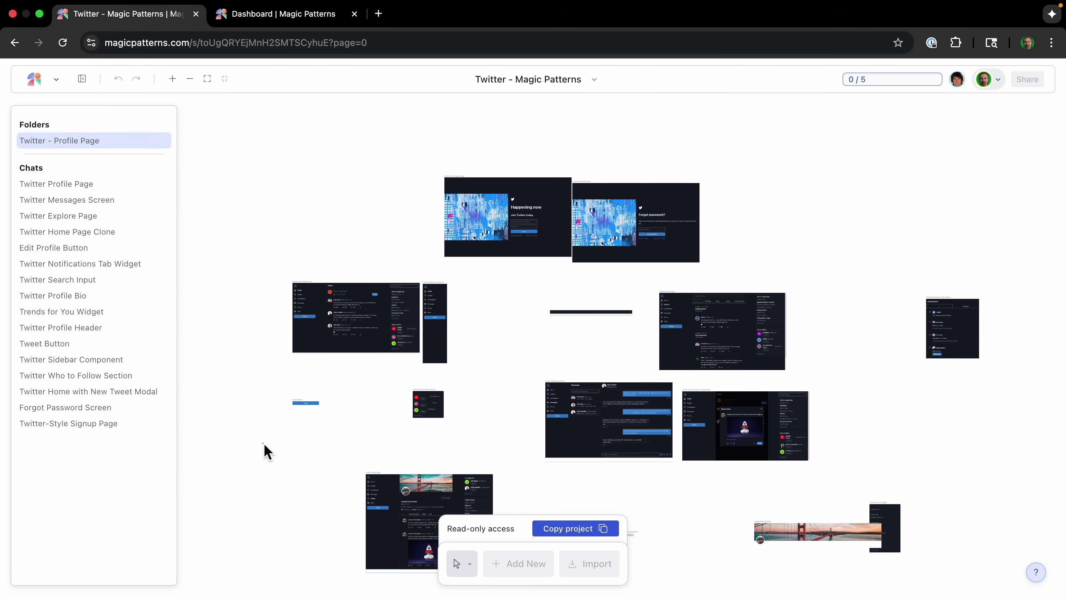
pyautogui.scroll(-3, 566, 326)
pyautogui.hscroll(2, 566, 326)
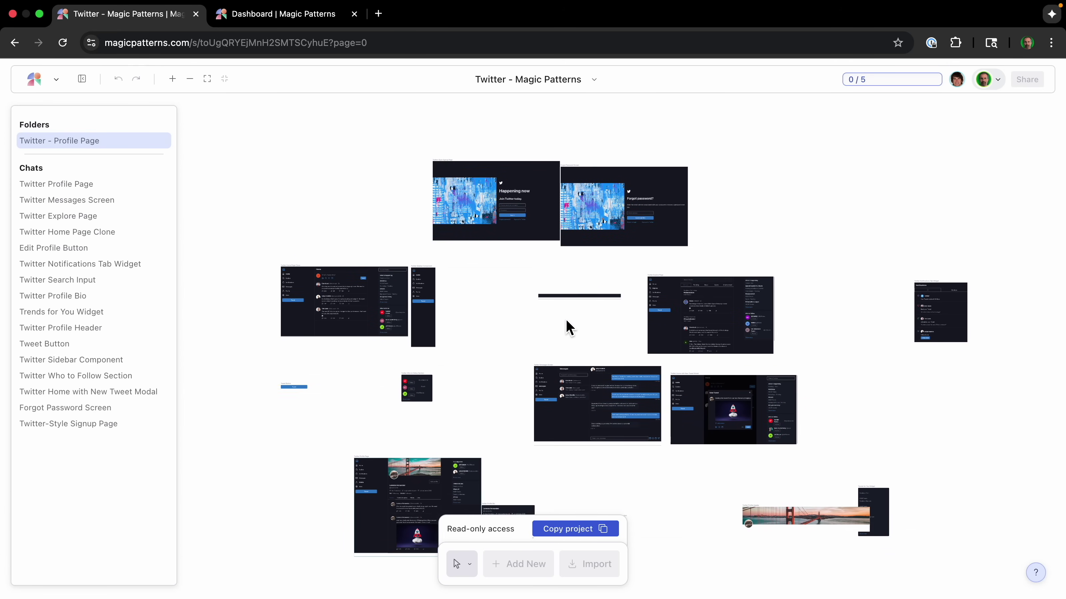
pyautogui.hscroll(2, 569, 327)
pyautogui.scroll(-1, 568, 328)
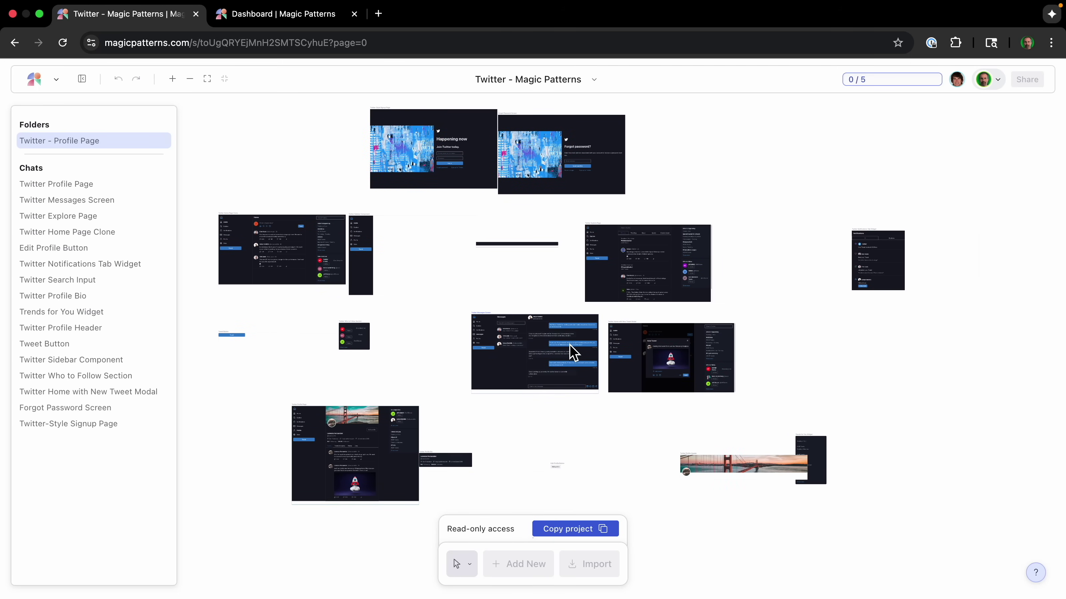
pyautogui.scroll(-2, 573, 353)
pyautogui.hscroll(1, 573, 353)
pyautogui.scroll(-1, 573, 353)
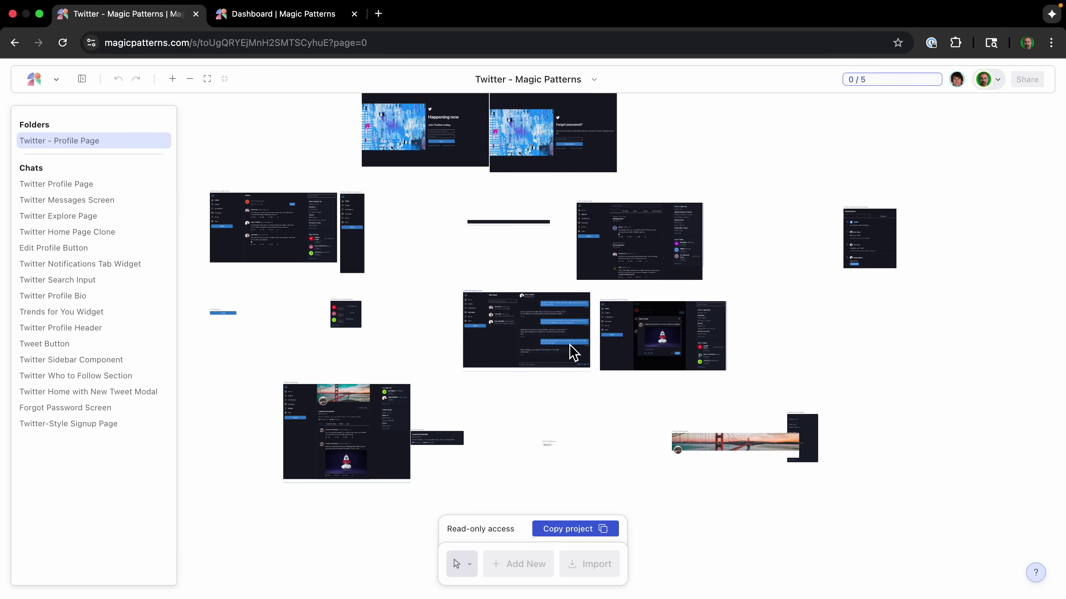
# Step: Select the Home Page Clone among the frames and bring up its actions menu
pyautogui.click(262, 236)
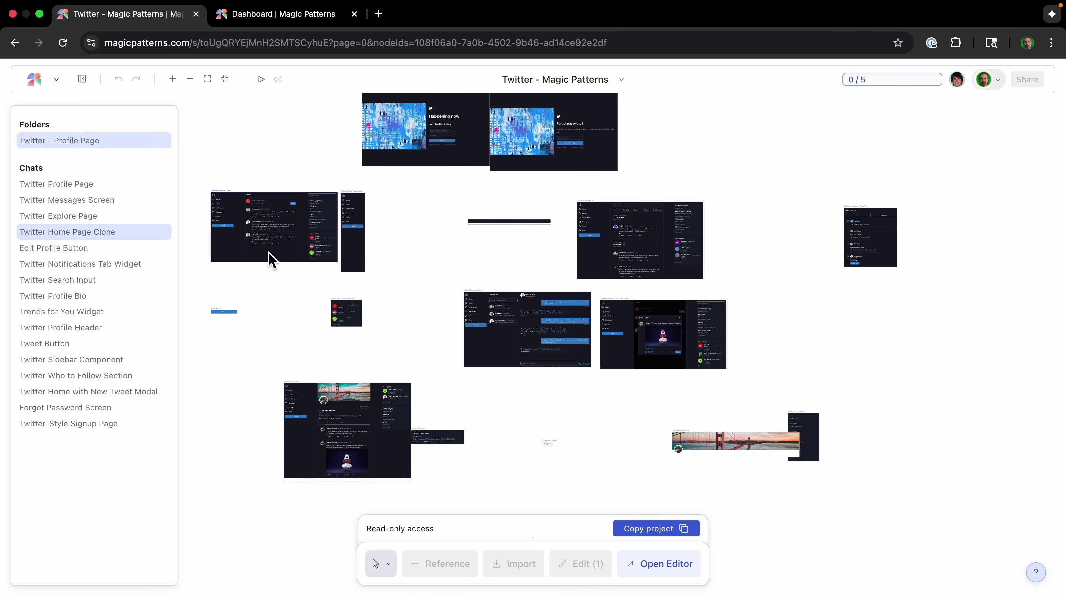
pyautogui.click(393, 144)
pyautogui.click(563, 135)
pyautogui.click(544, 364)
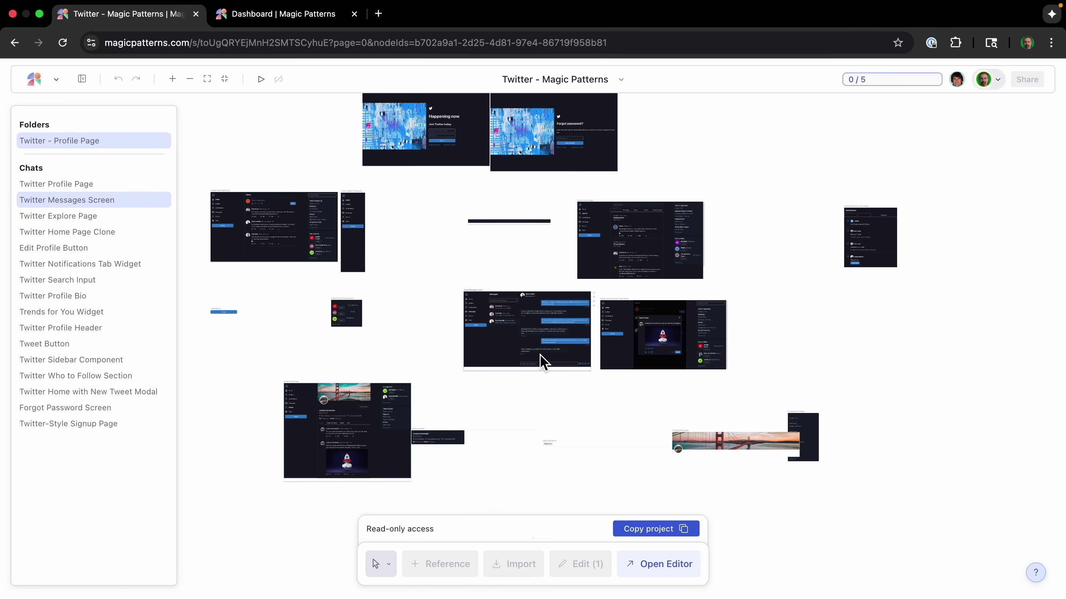
pyautogui.rightClick(270, 240)
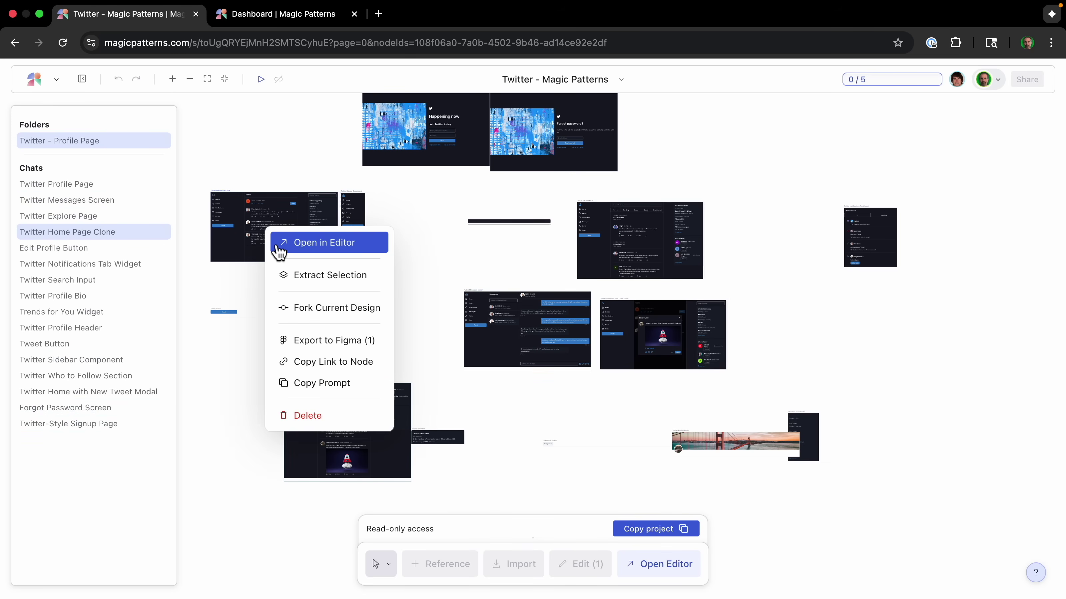
pyautogui.click(277, 247)
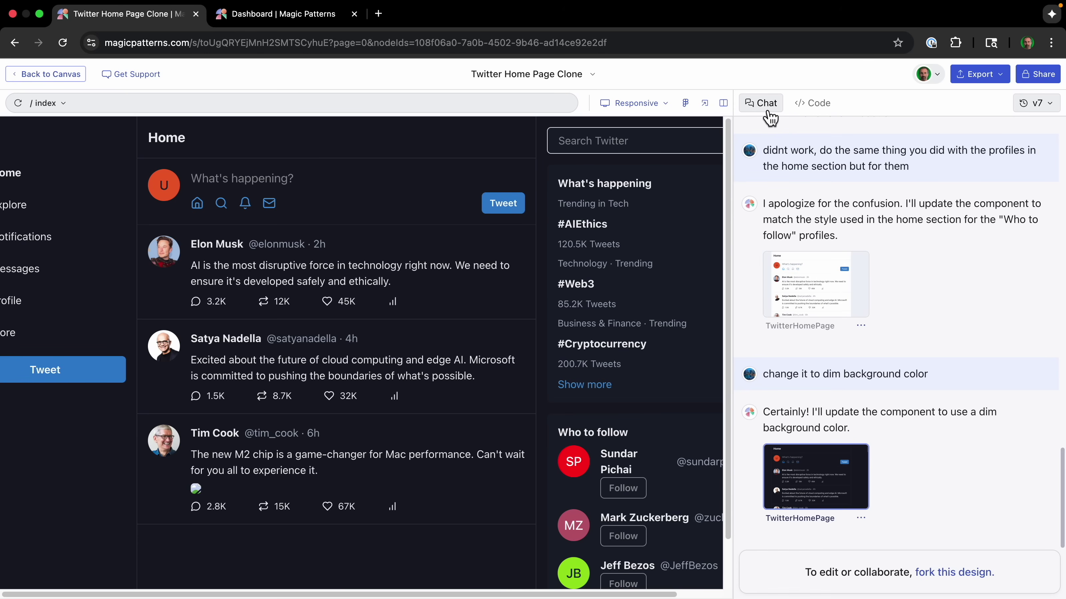
pyautogui.click(723, 103)
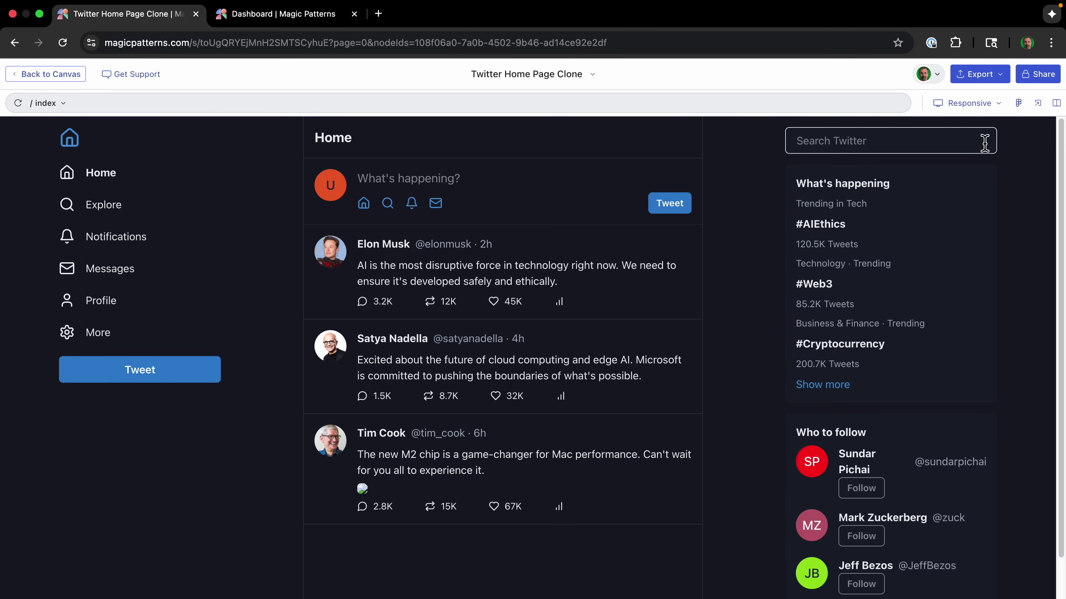
pyautogui.click(1056, 103)
pyautogui.scroll(15, 938, 368)
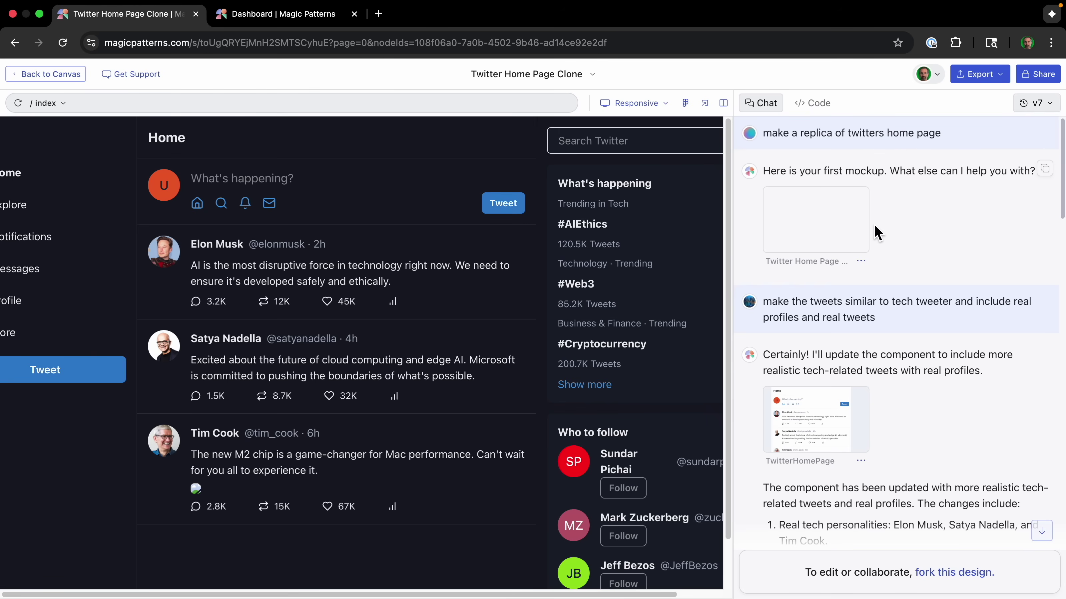
pyautogui.scroll(-3, 872, 235)
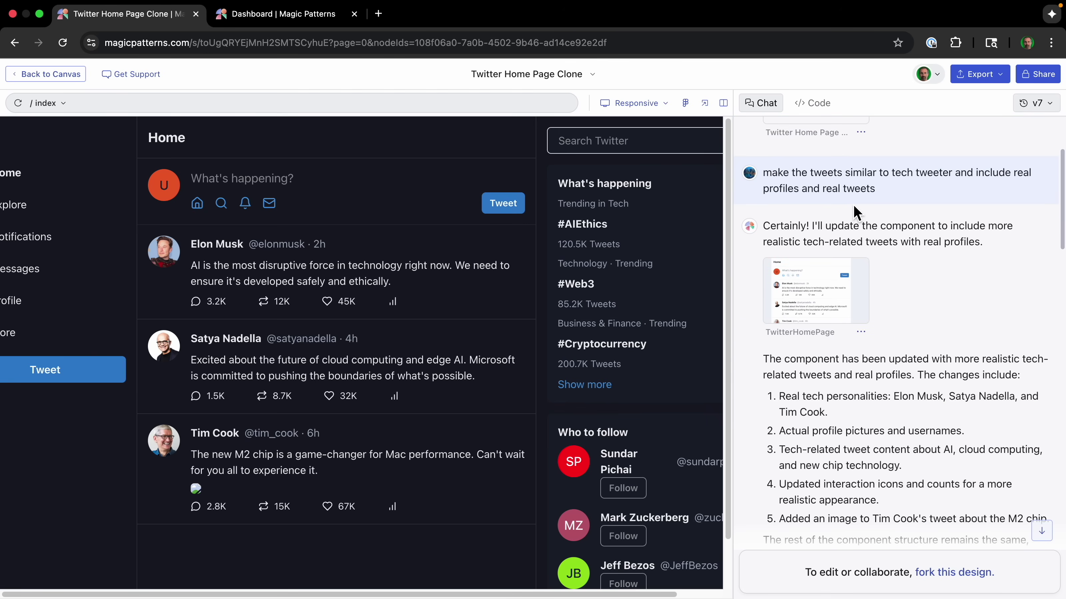
pyautogui.scroll(-2, 881, 262)
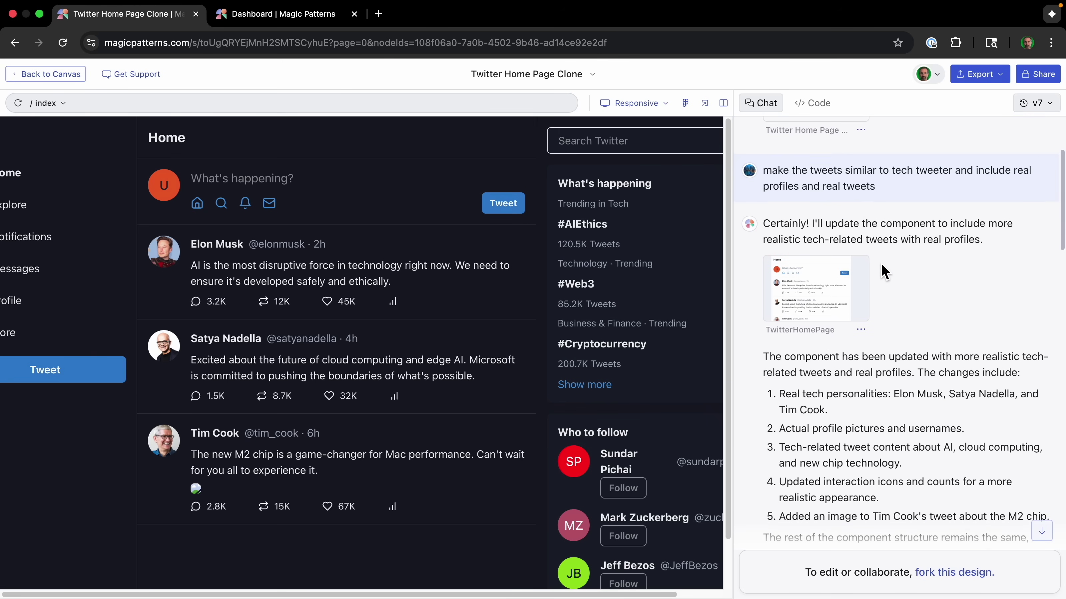
pyautogui.scroll(-20, 880, 262)
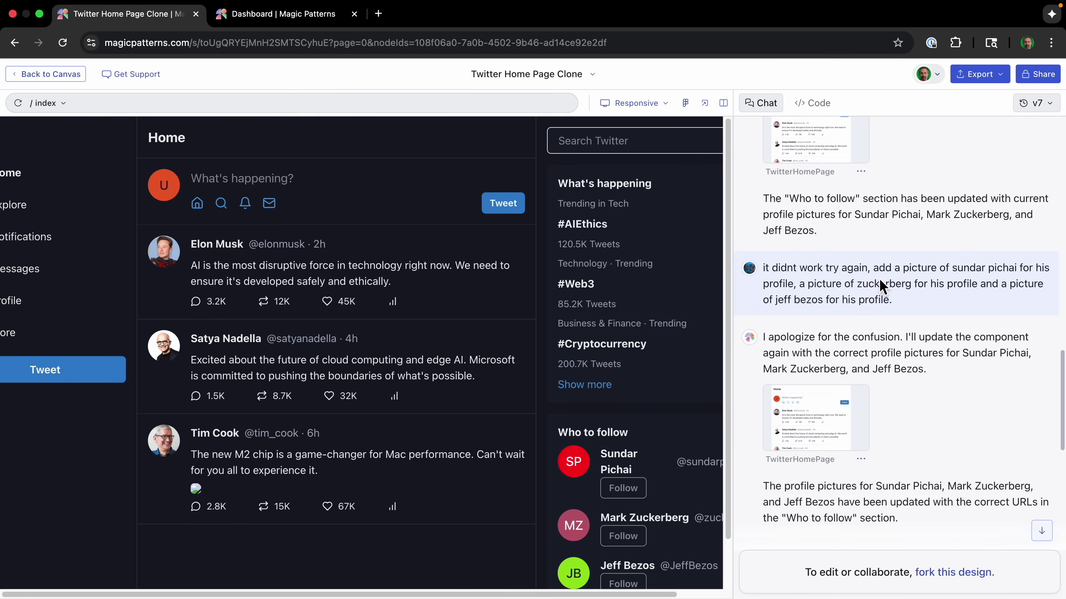
pyautogui.scroll(-7, 880, 278)
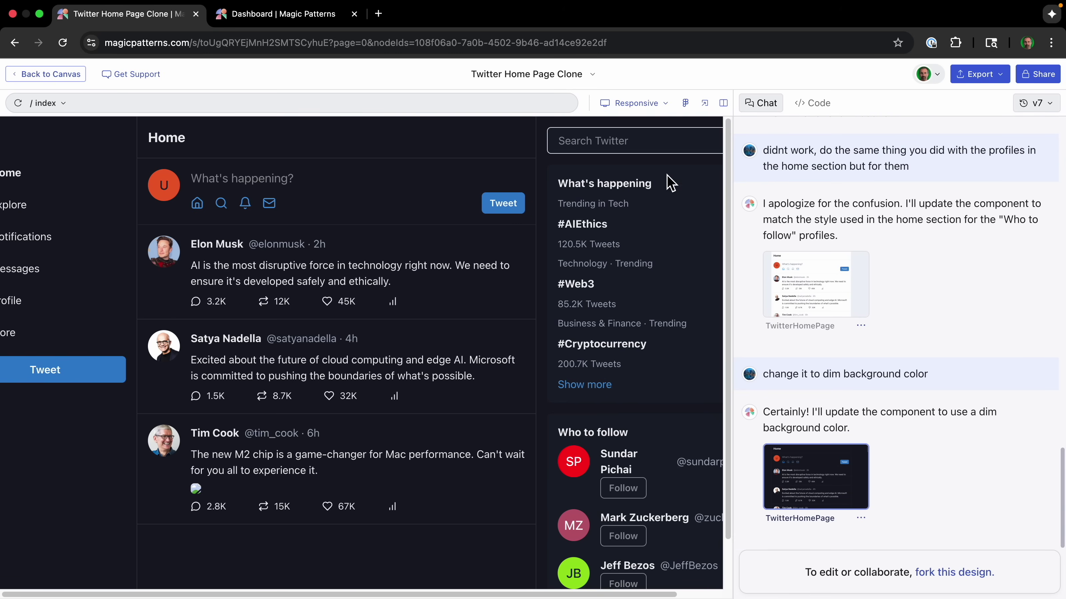
pyautogui.click(726, 105)
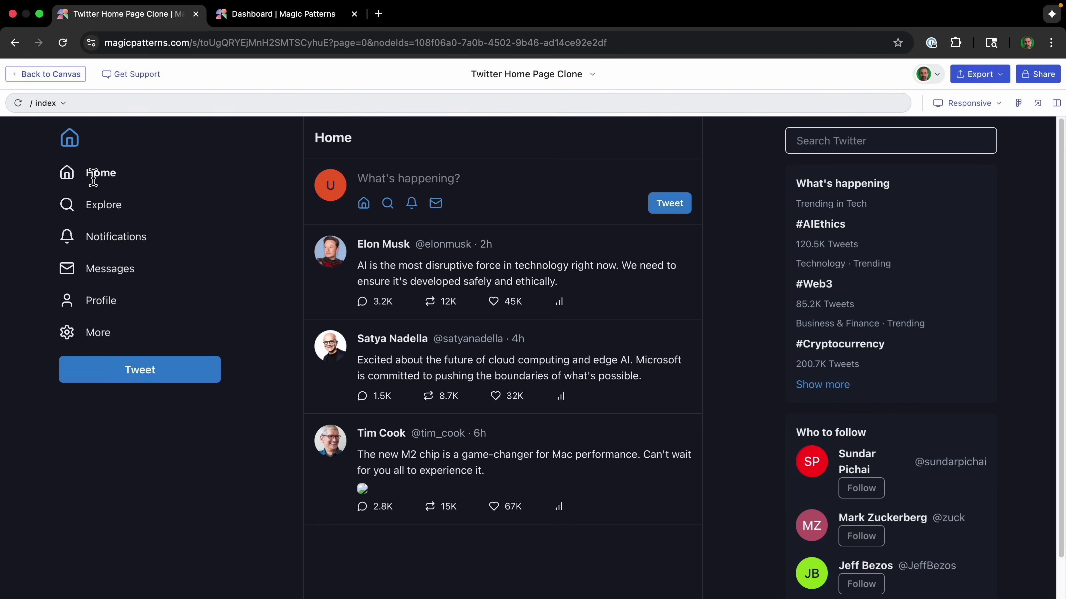
# Step: Open the Messages Screen design from the canvas in the editor, hiding the chat for a full DM preview
pyautogui.click(52, 80)
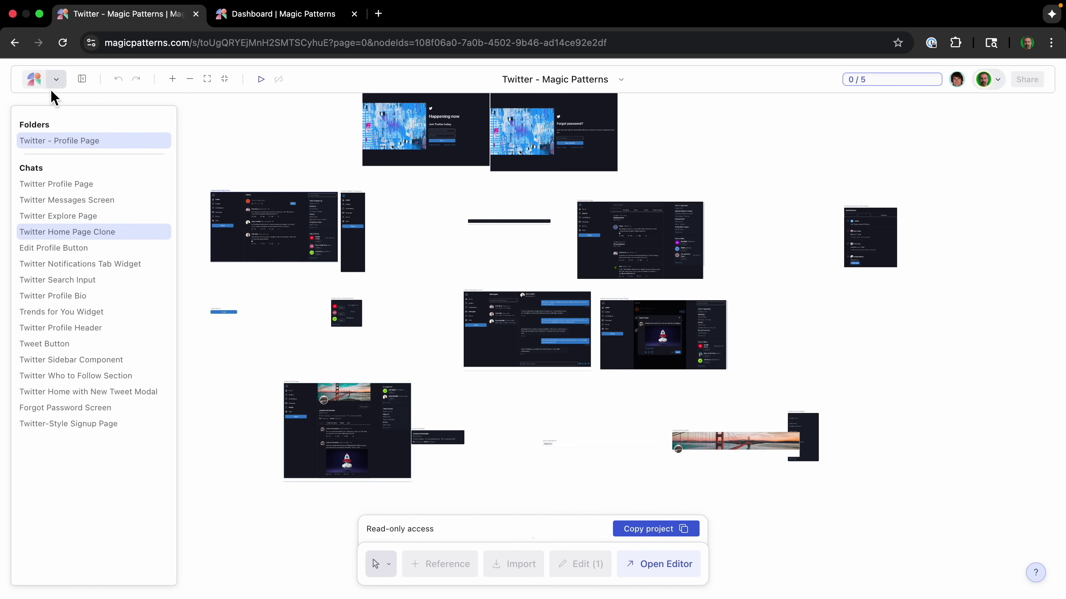
pyautogui.rightClick(510, 334)
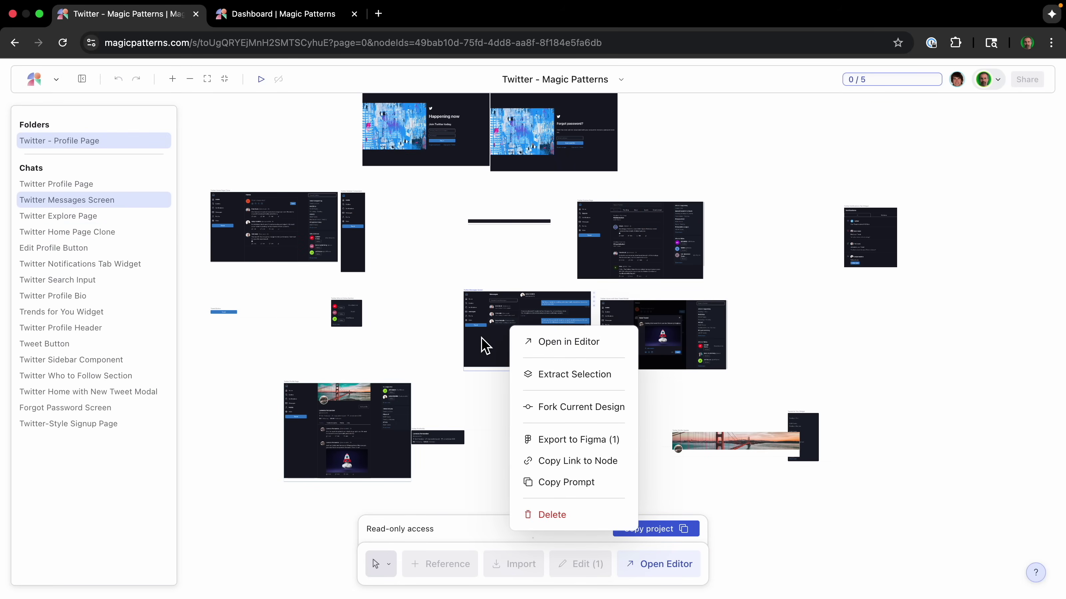
pyautogui.click(577, 357)
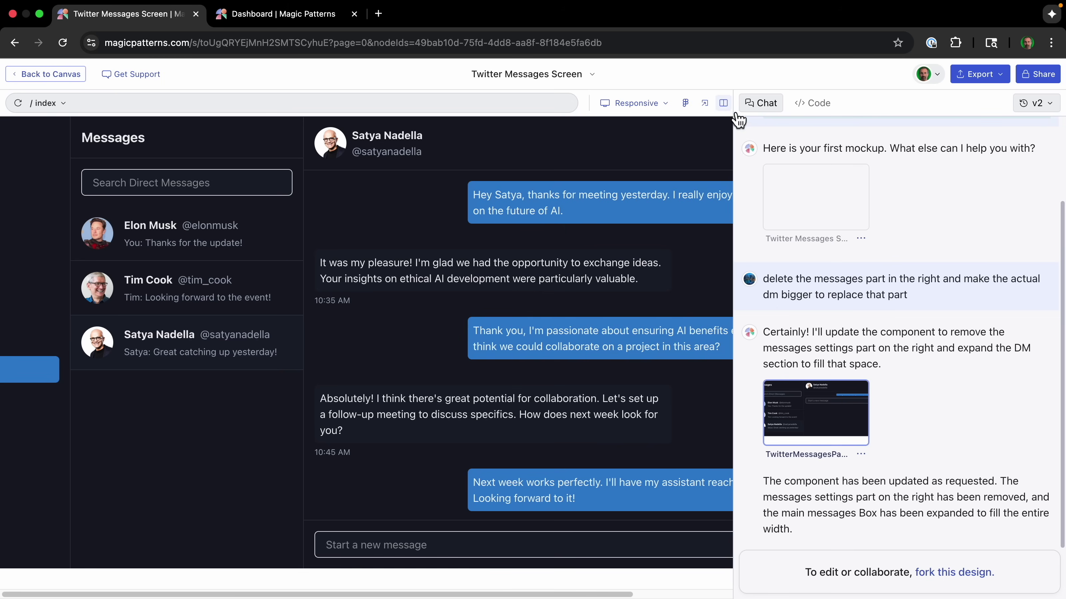
pyautogui.click(724, 103)
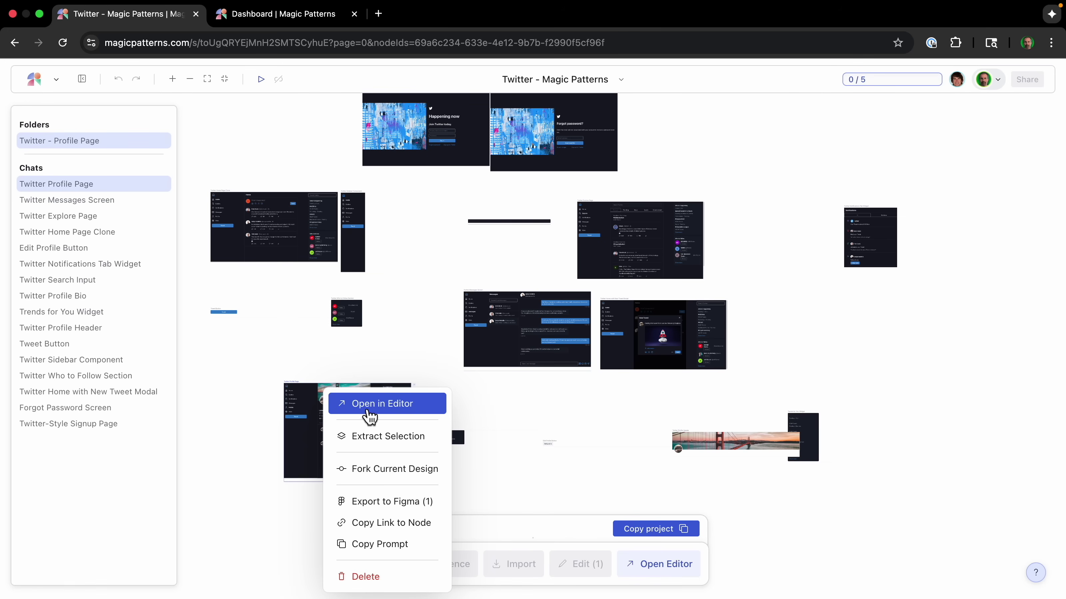
# Step: Open the Profile Page in the editor and scroll through index.tsx in a widened Code panel
pyautogui.click(360, 405)
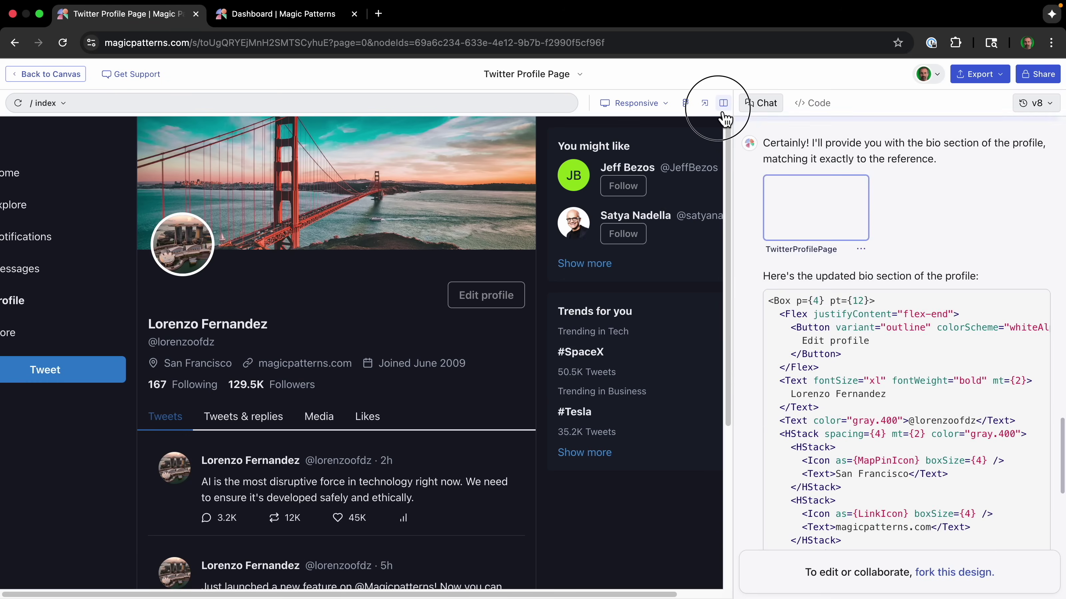
pyautogui.click(722, 105)
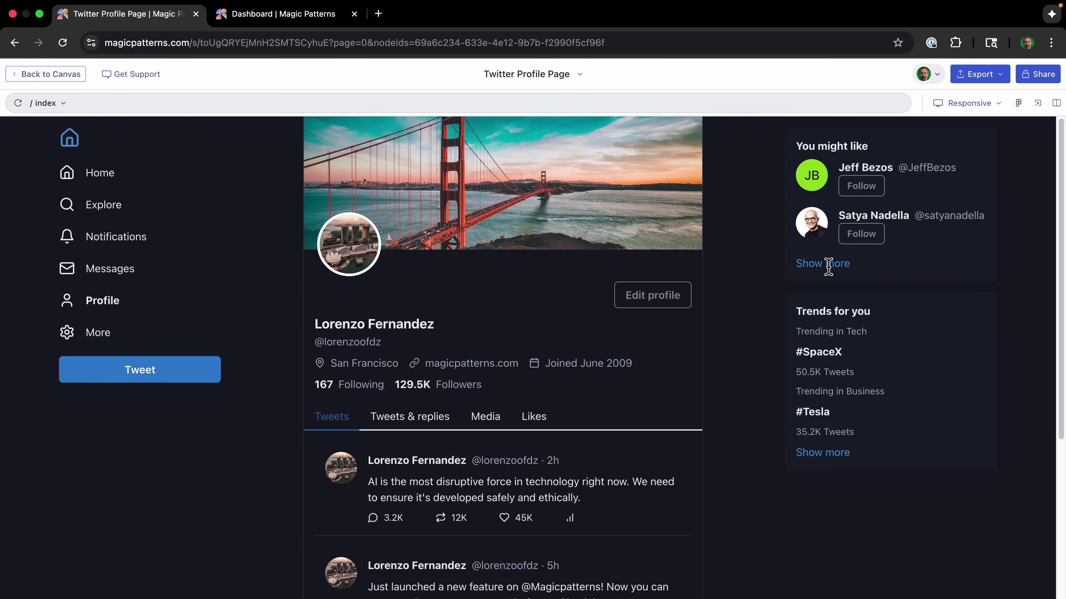
pyautogui.click(1056, 103)
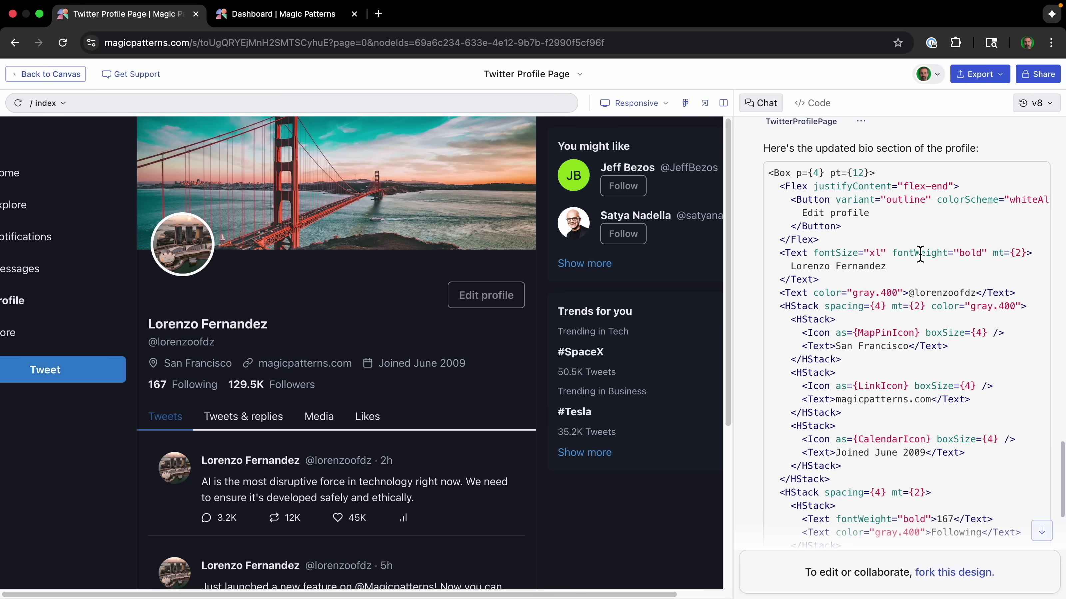
pyautogui.click(823, 102)
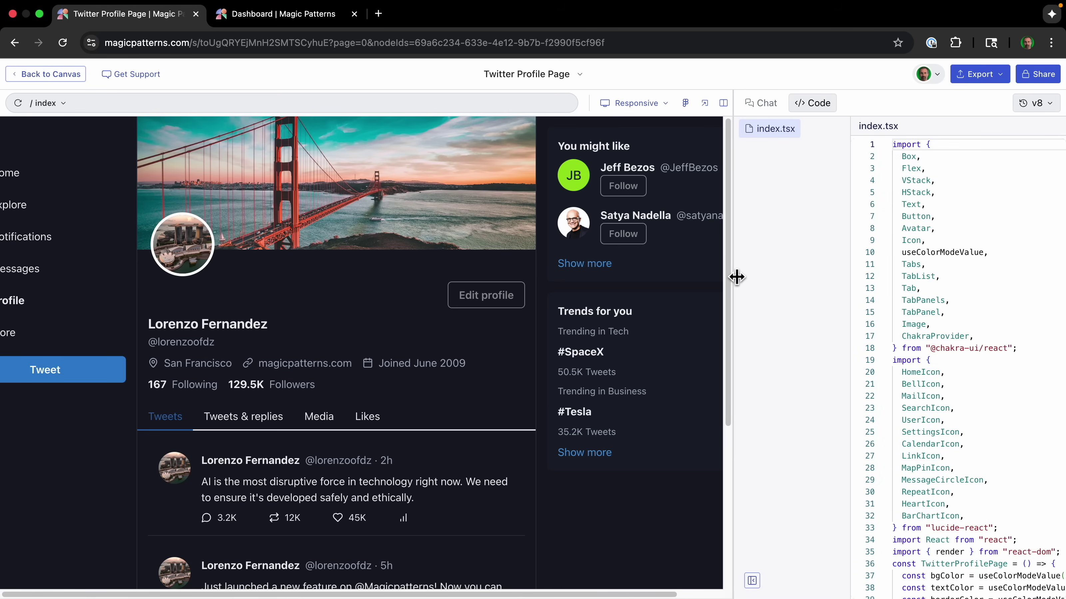
pyautogui.moveTo(734, 276); pyautogui.dragTo(326, 268)
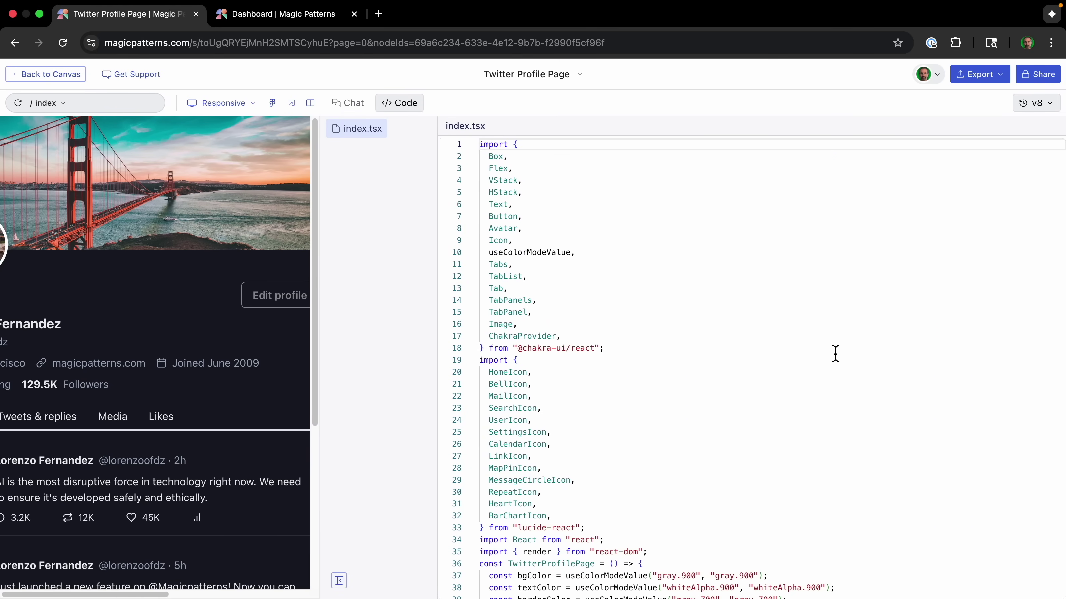
pyautogui.scroll(-10, 818, 353)
pyautogui.scroll(-20, 805, 352)
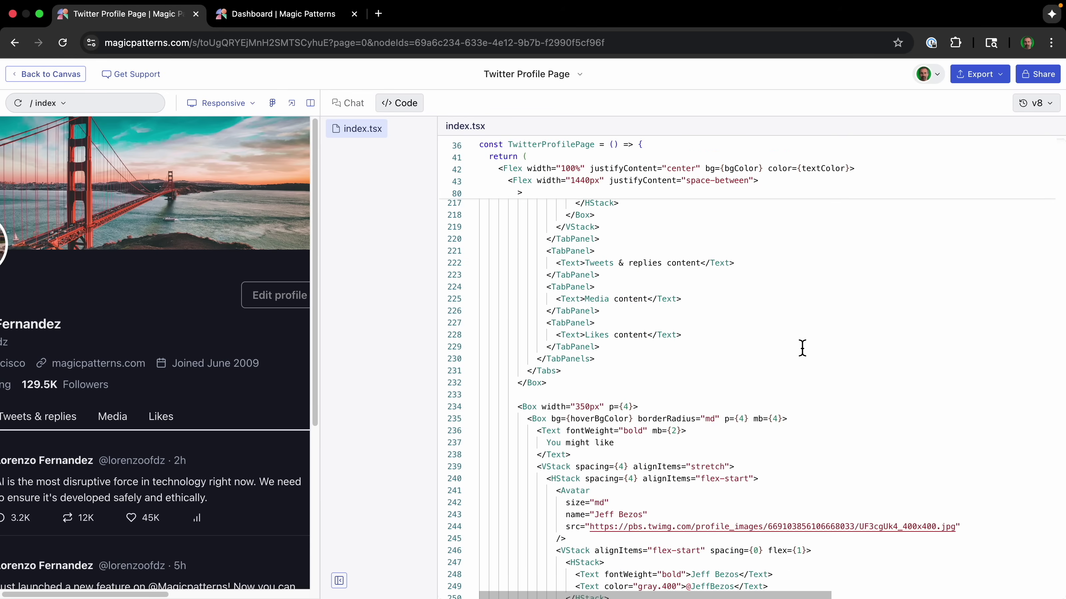
pyautogui.scroll(-15, 802, 348)
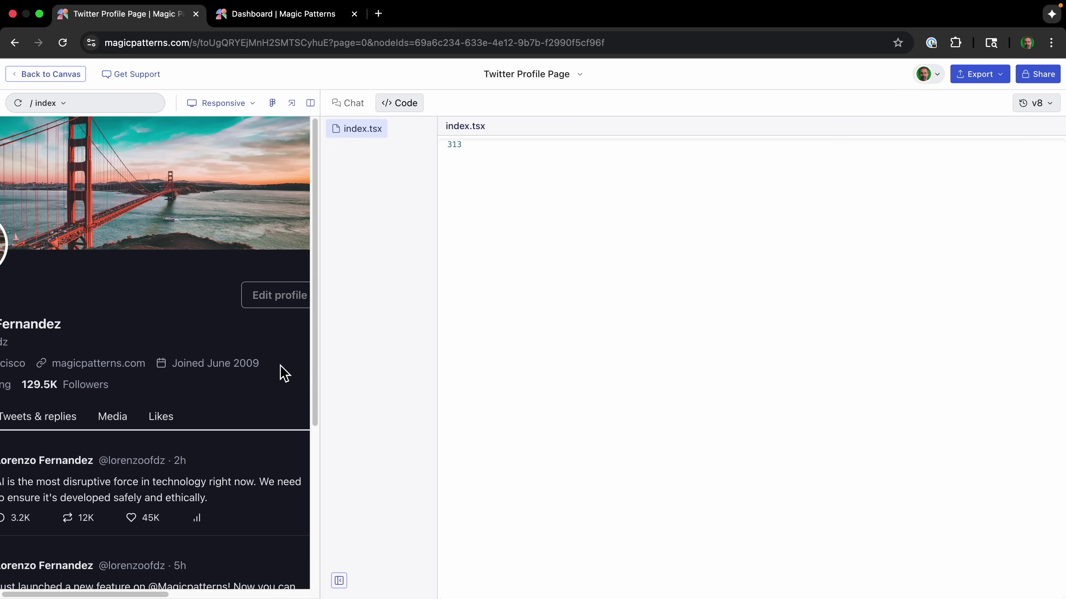
# Step: Restore the full-width preview and try the profile's Likes, Media, Tweets & replies and Tweets tabs
pyautogui.moveTo(324, 357); pyautogui.dragTo(884, 290)
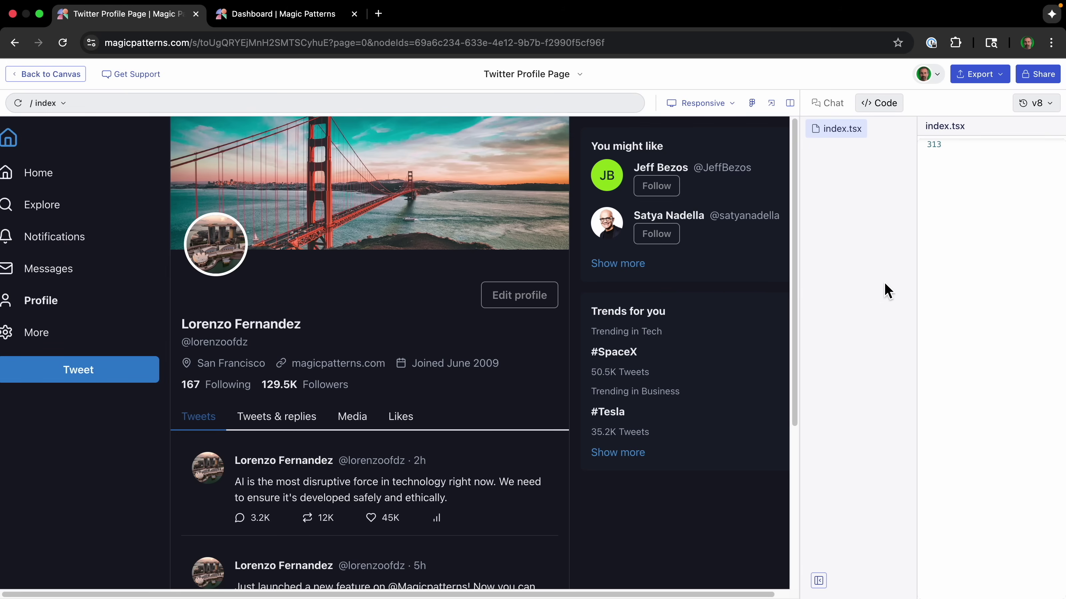
pyautogui.click(793, 102)
pyautogui.click(536, 427)
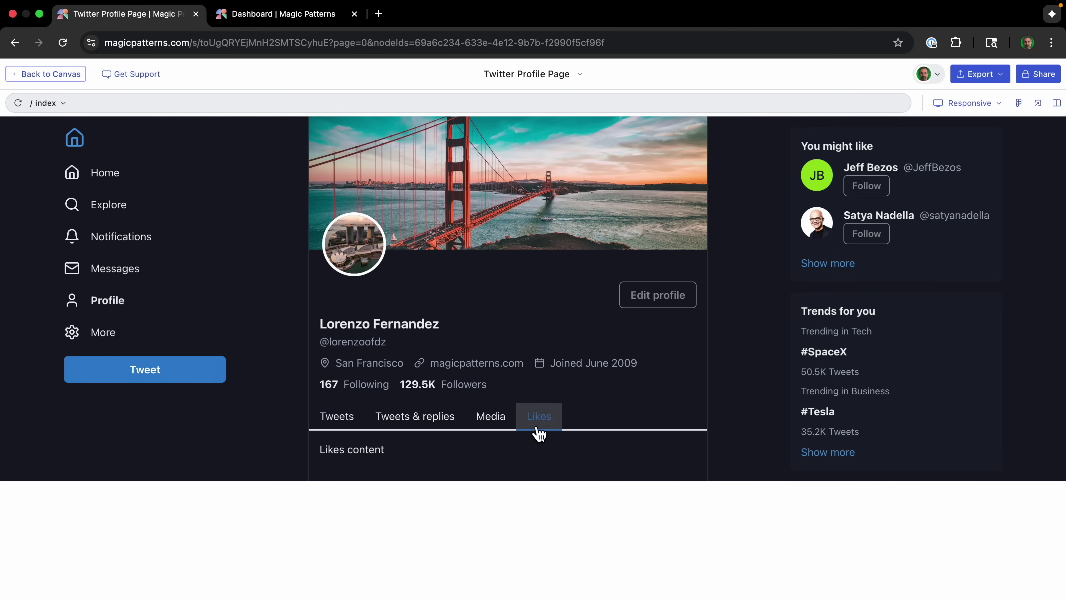
pyautogui.click(506, 429)
pyautogui.click(414, 424)
pyautogui.click(329, 421)
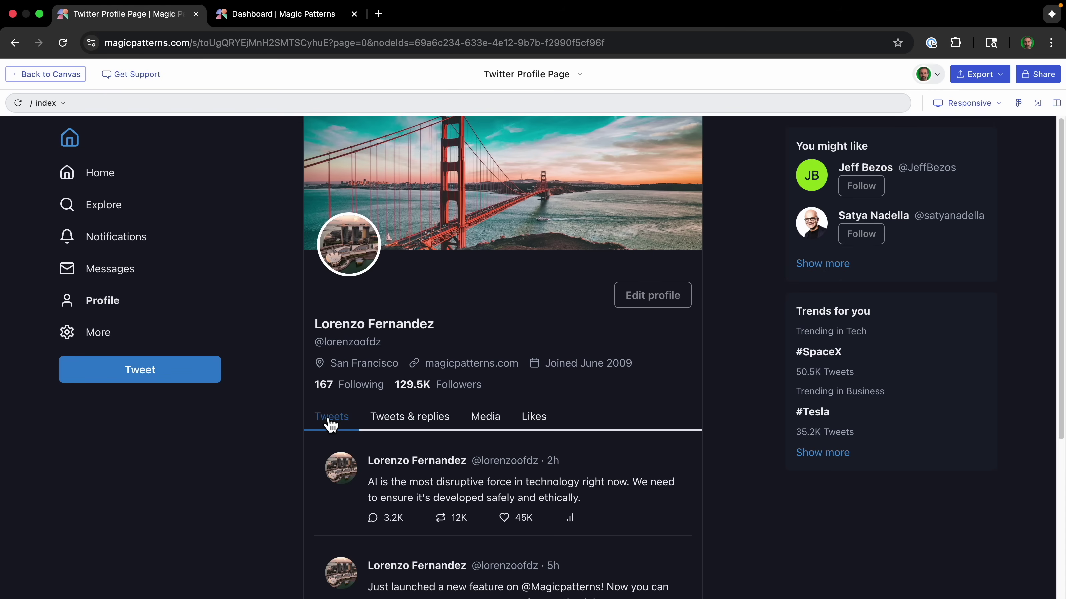
pyautogui.click(408, 422)
pyautogui.click(335, 426)
# Step: Scroll through the profile preview, then go back to the Twitter canvas
pyautogui.scroll(-5, 260, 483)
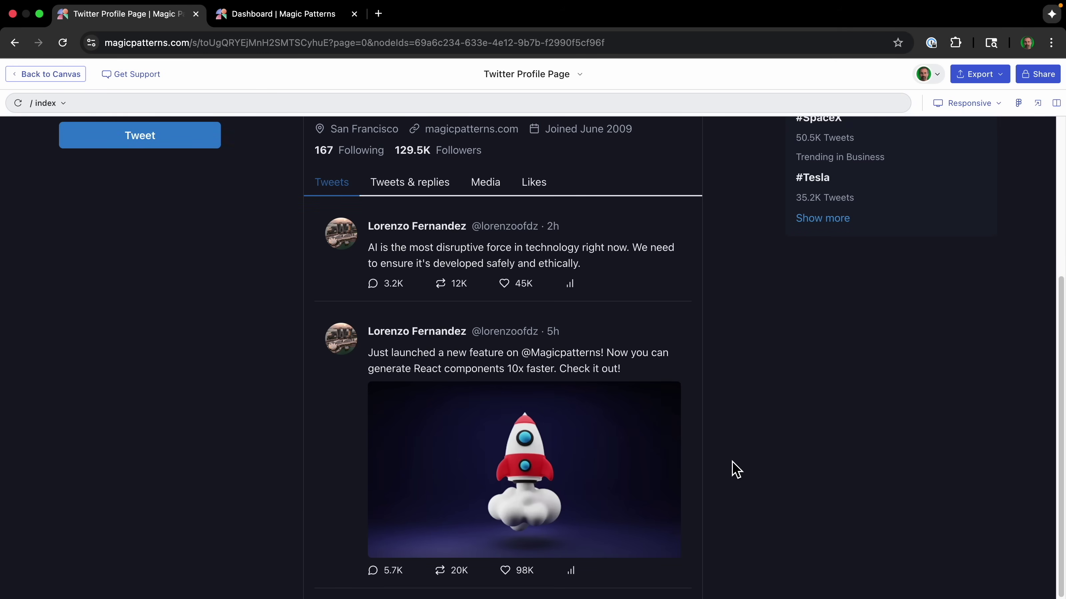
pyautogui.scroll(2, 732, 469)
pyautogui.scroll(-2, 734, 470)
pyautogui.scroll(5, 736, 469)
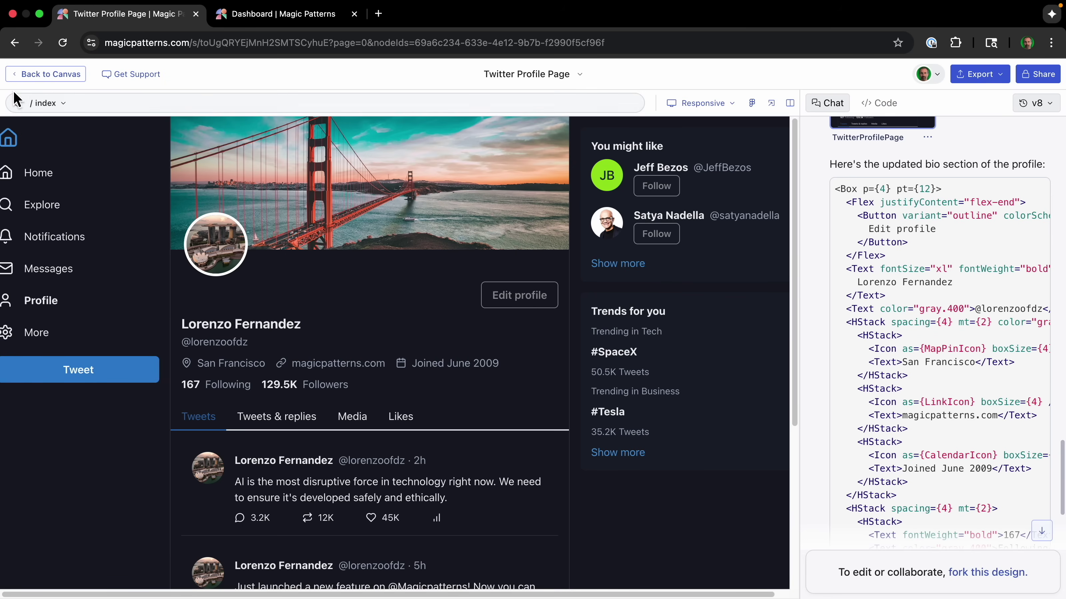
pyautogui.click(34, 77)
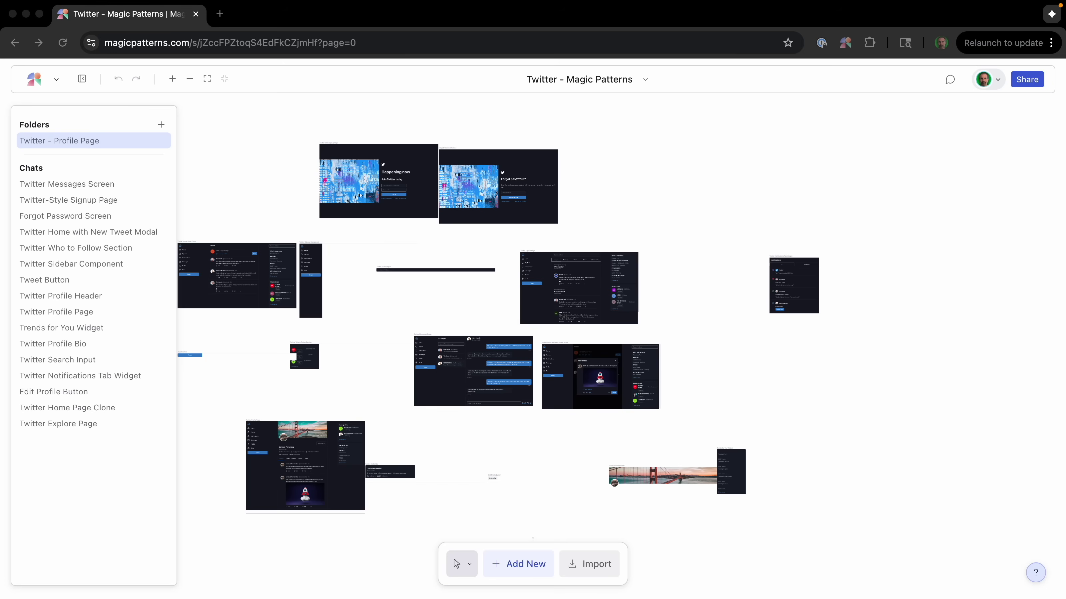
# Step: Start a new screen prompt and create a custom preset, beginning its name with 'T'
pyautogui.click(519, 564)
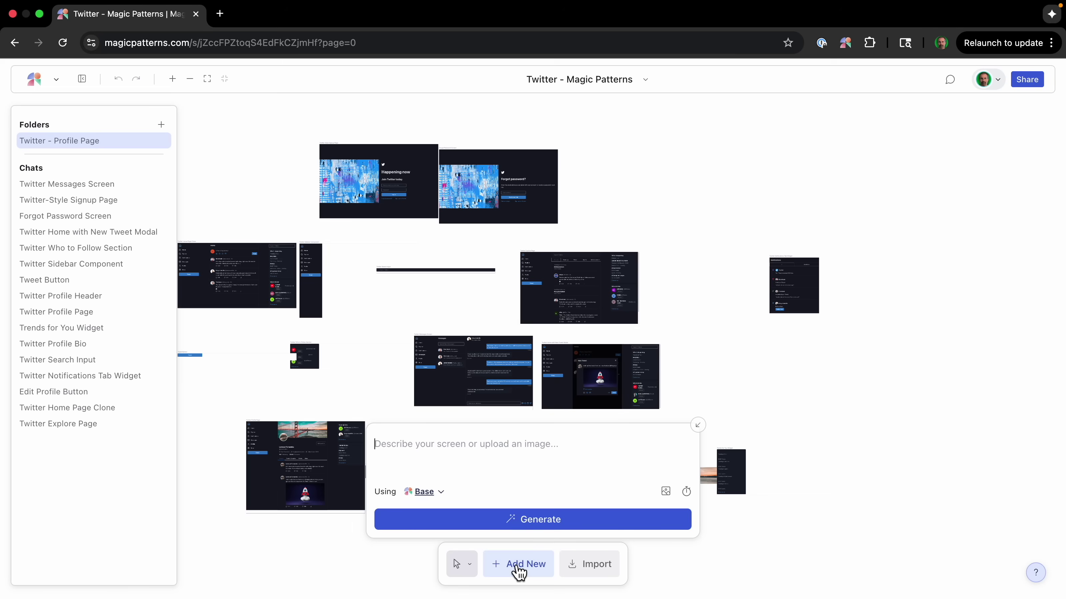
pyautogui.click(440, 491)
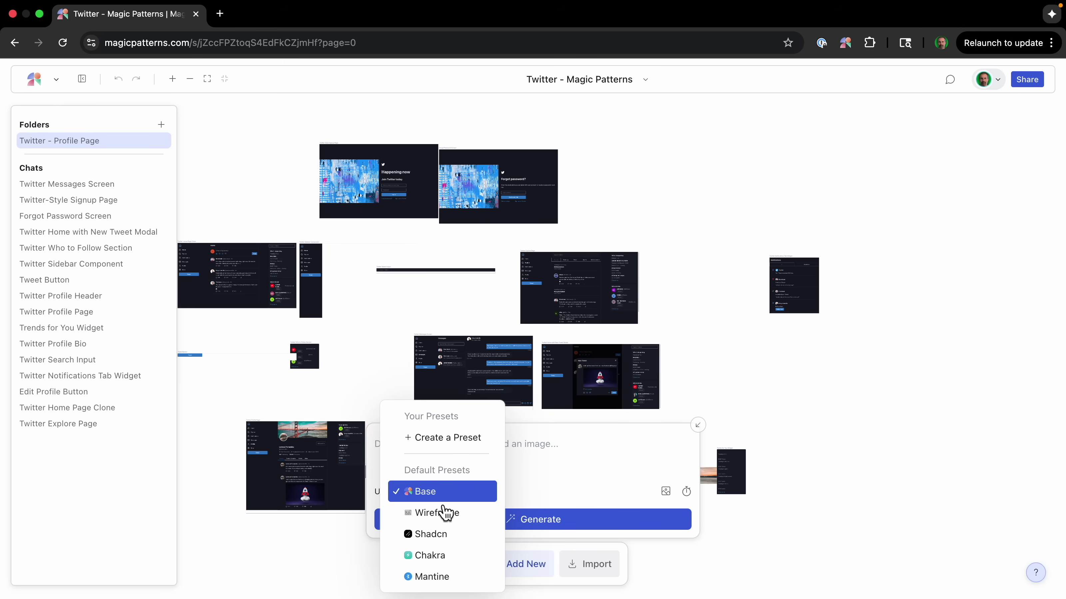
pyautogui.click(454, 439)
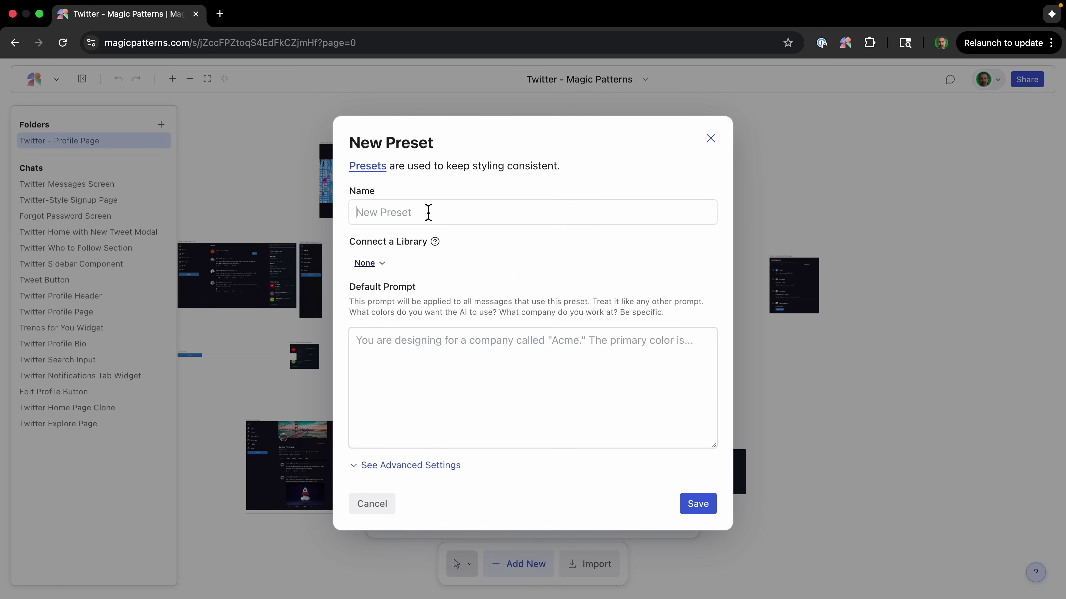
pyautogui.write('T')
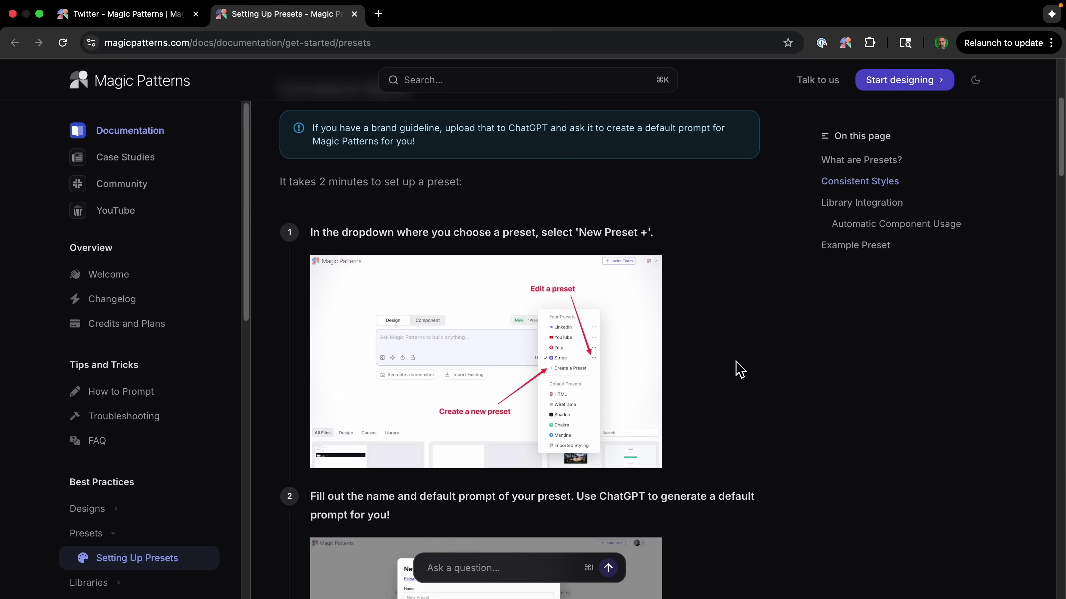
# Step: Open the Setting Up Presets docs, highlight the ChatGPT default-prompt tip, and begin an X screenshot
pyautogui.click(367, 166)
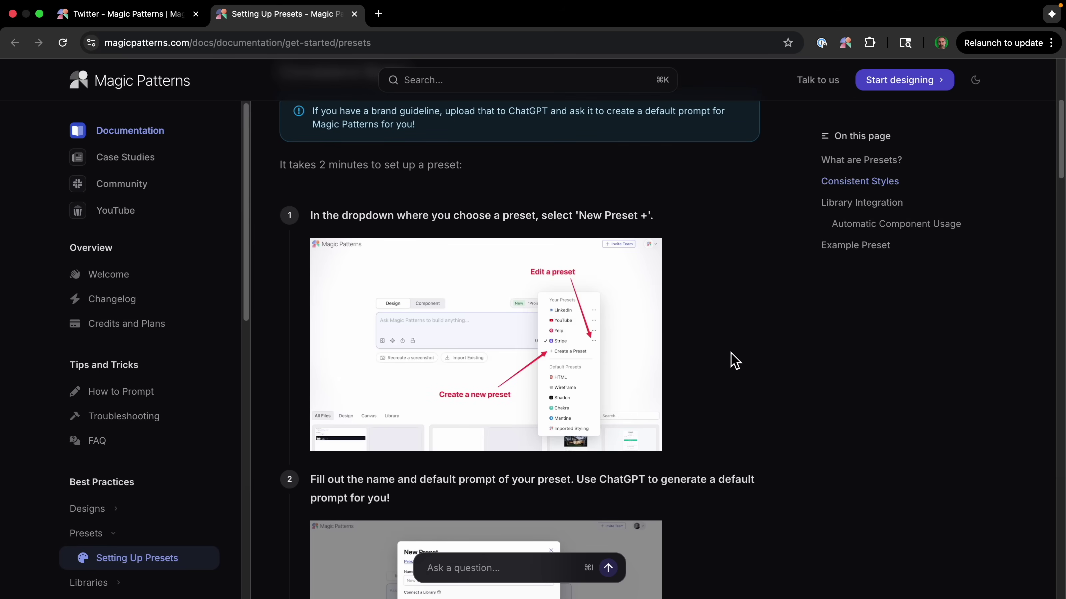
pyautogui.moveTo(418, 500); pyautogui.dragTo(580, 486)
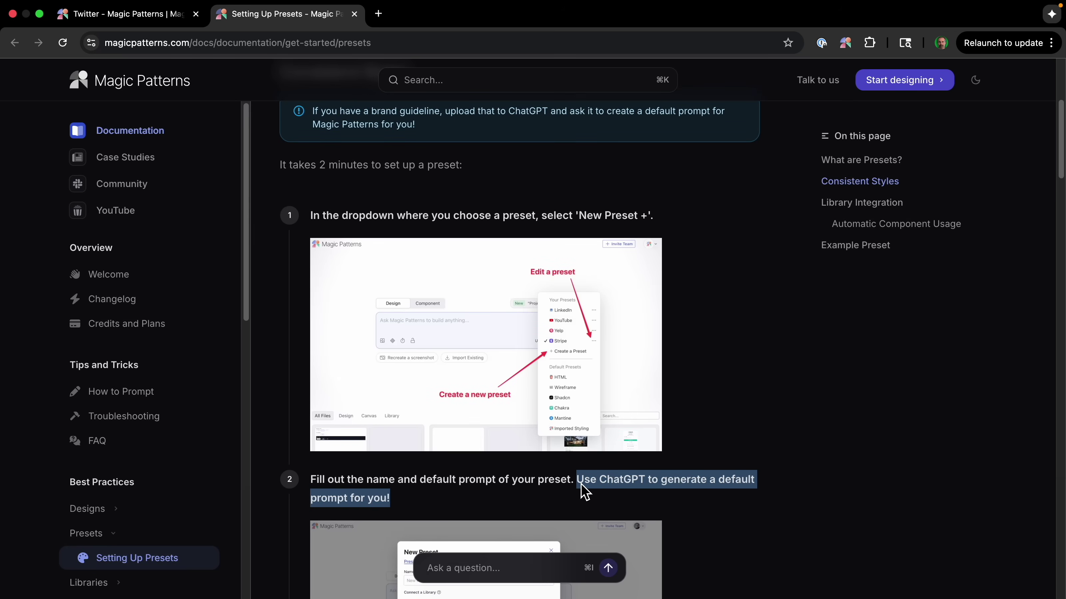
pyautogui.scroll(-3, 589, 497)
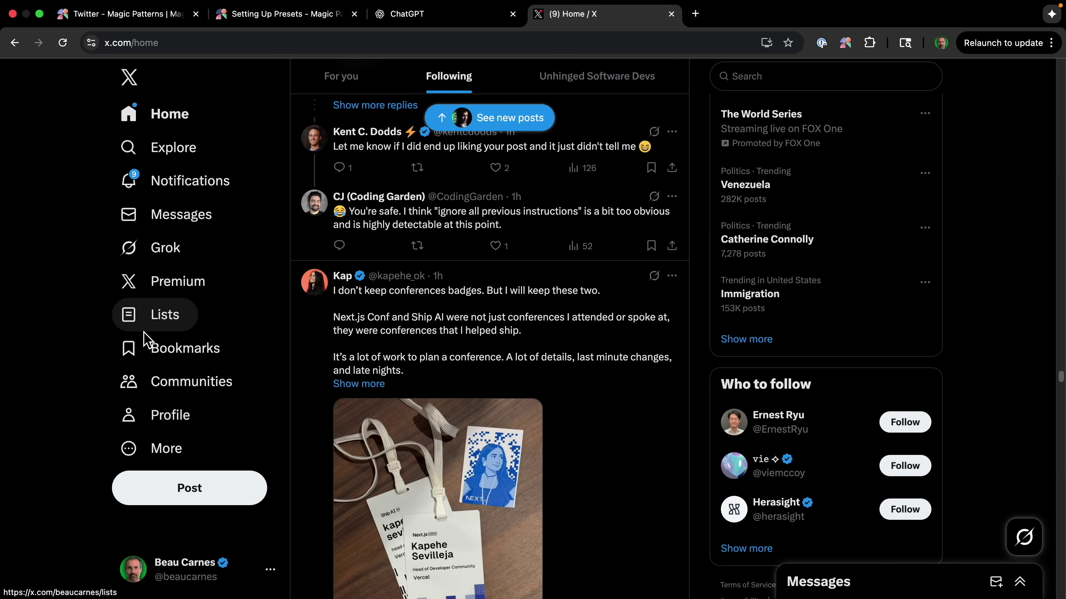
pyautogui.press('super+shift+4')
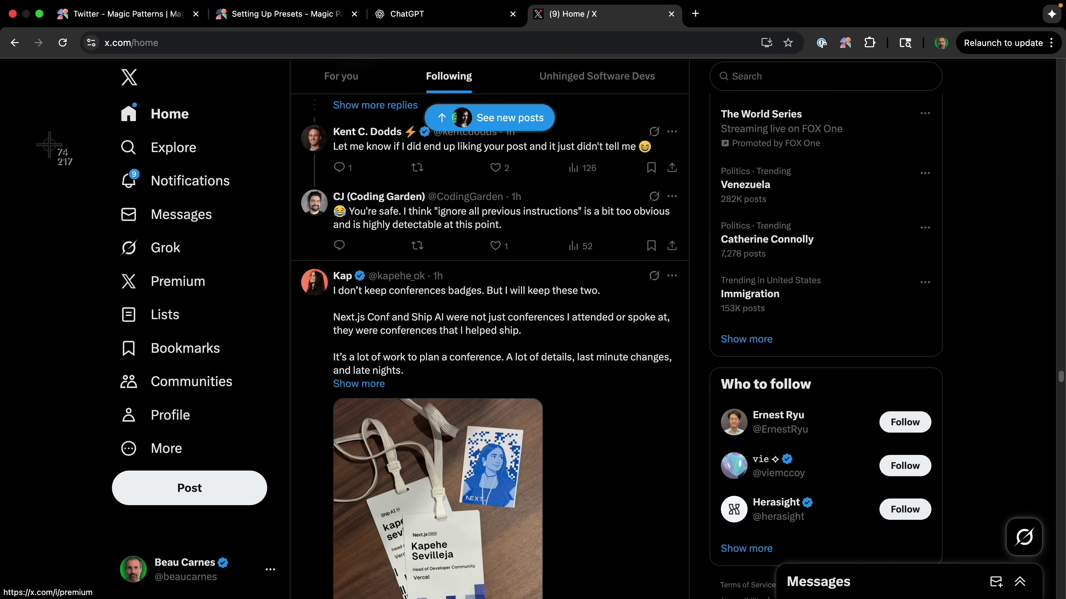
# Step: Capture the X home timeline, send the preset request to ChatGPT, and copy its default prompt
pyautogui.moveTo(8, 67); pyautogui.dragTo(1037, 592)
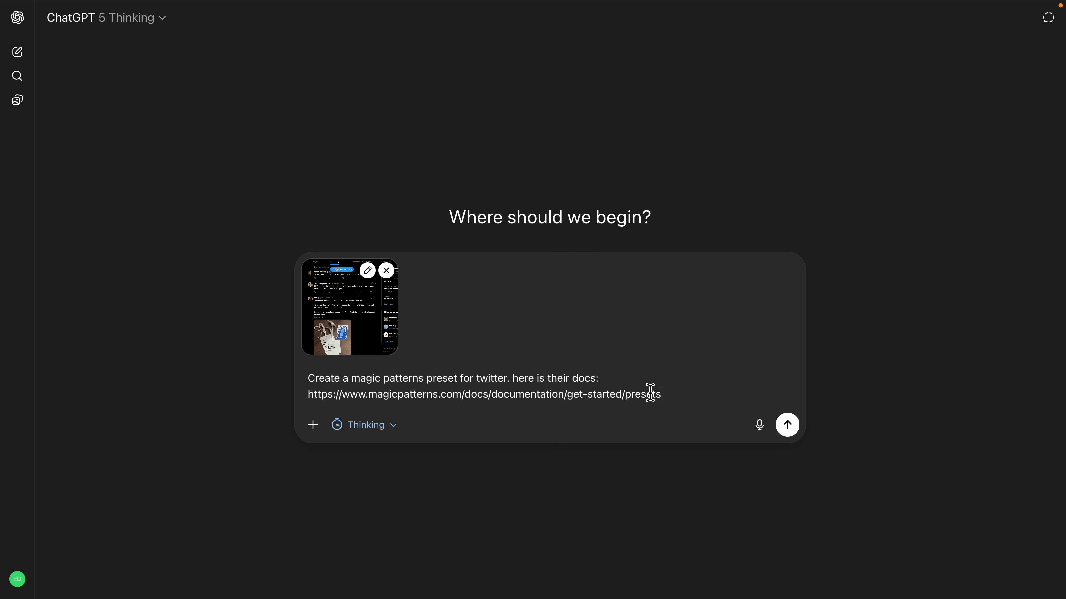
pyautogui.click(786, 425)
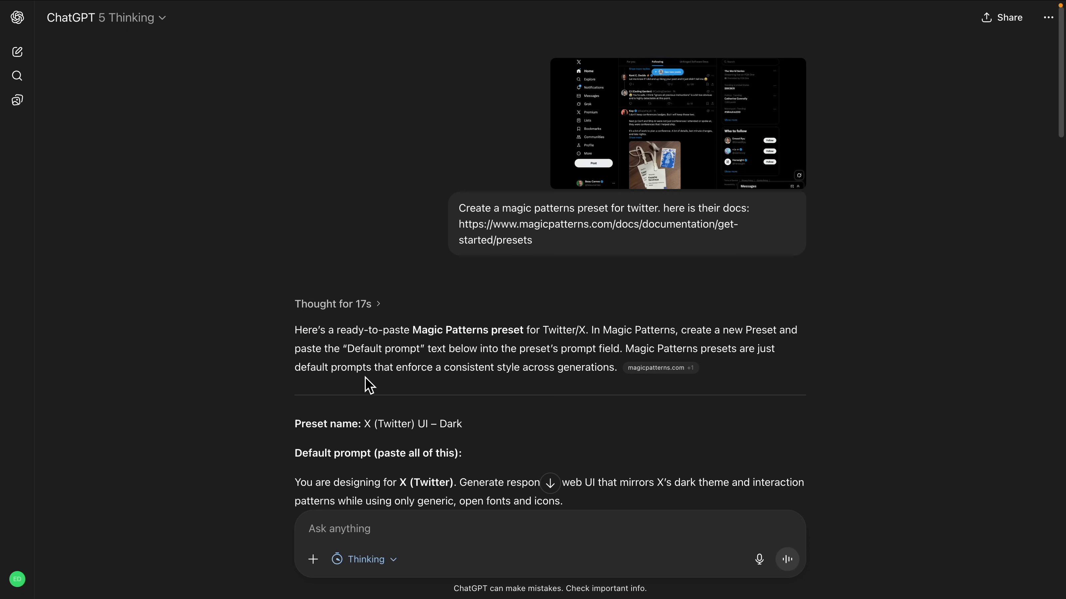
pyautogui.scroll(-6, 377, 374)
pyautogui.scroll(-1, 377, 373)
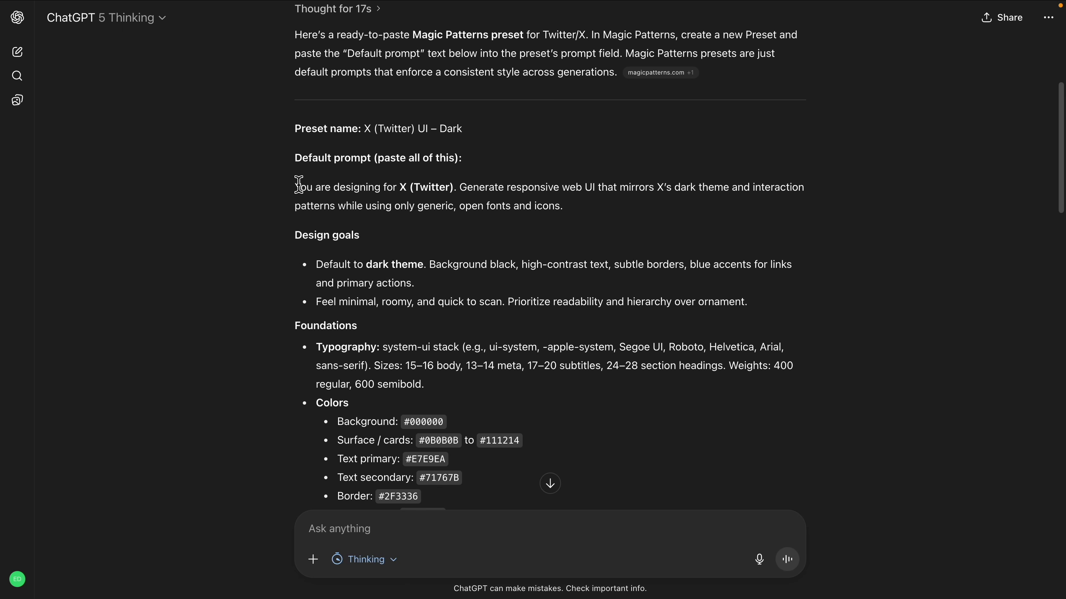
pyautogui.moveTo(295, 183); pyautogui.dragTo(768, 317)
pyautogui.scroll(-10, 487, 349)
pyautogui.scroll(-8, 491, 348)
pyautogui.scroll(-14, 488, 342)
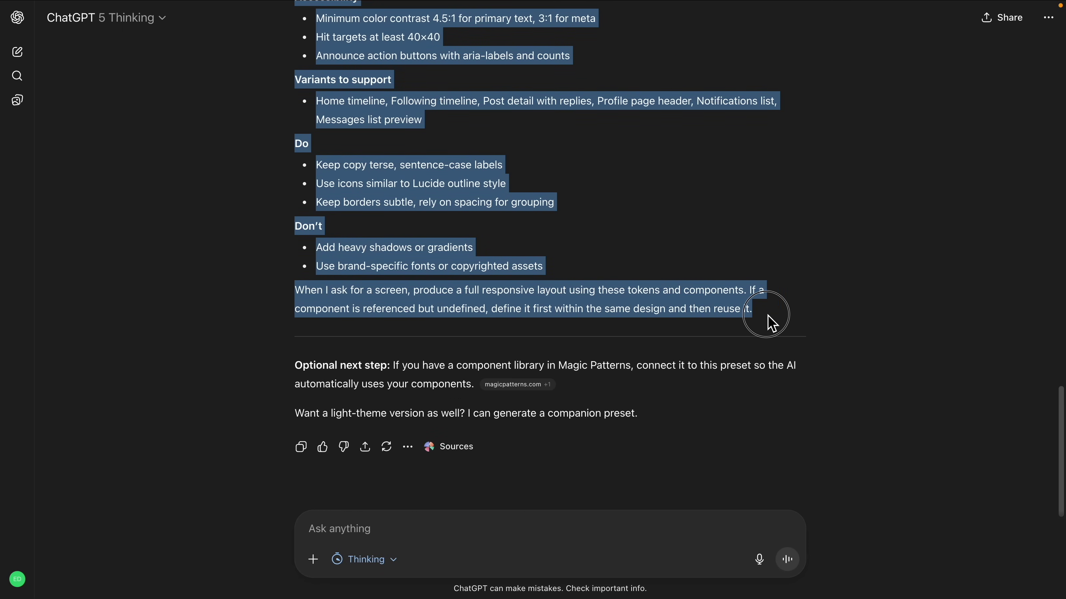
pyautogui.press('super+c')
# Step: Paste the ChatGPT prompt into the preset's Default Prompt and save the Twitter preset
pyautogui.press('super+Tab')
pyautogui.click(407, 365)
pyautogui.press('super+v')
pyautogui.scroll(15, 440, 361)
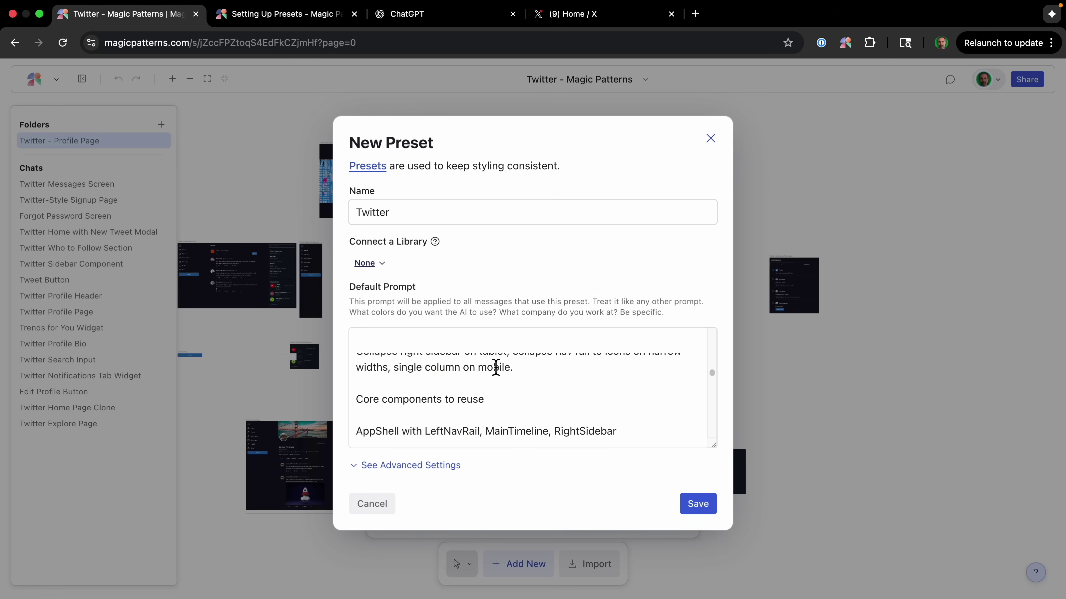
pyautogui.click(696, 503)
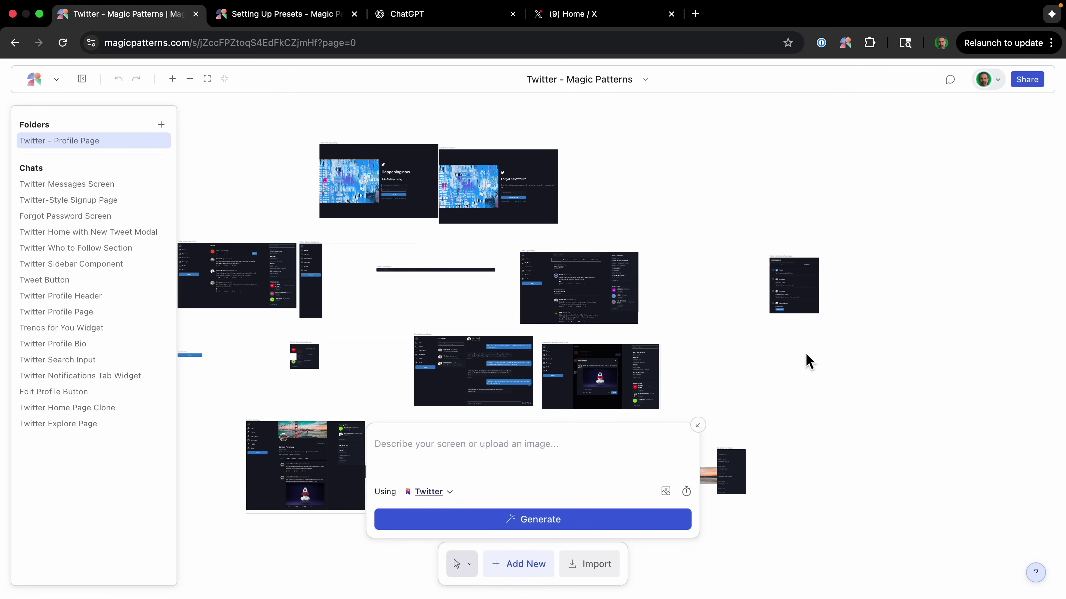
pyautogui.click(596, 30)
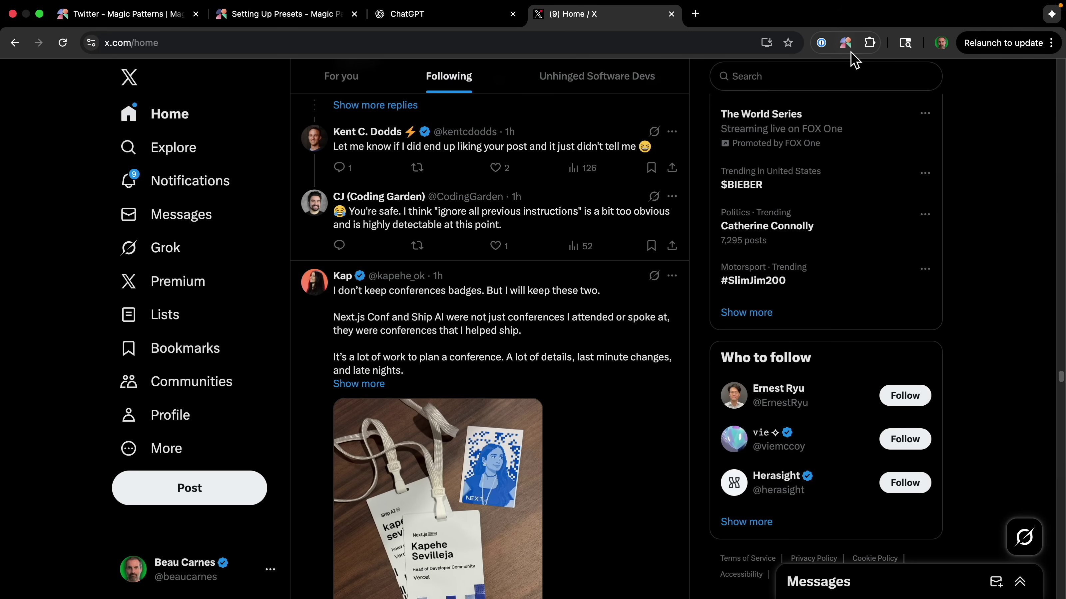
# Step: Convert the X reply tweet to React with the HTML to React extension's Select HTML picker
pyautogui.click(847, 46)
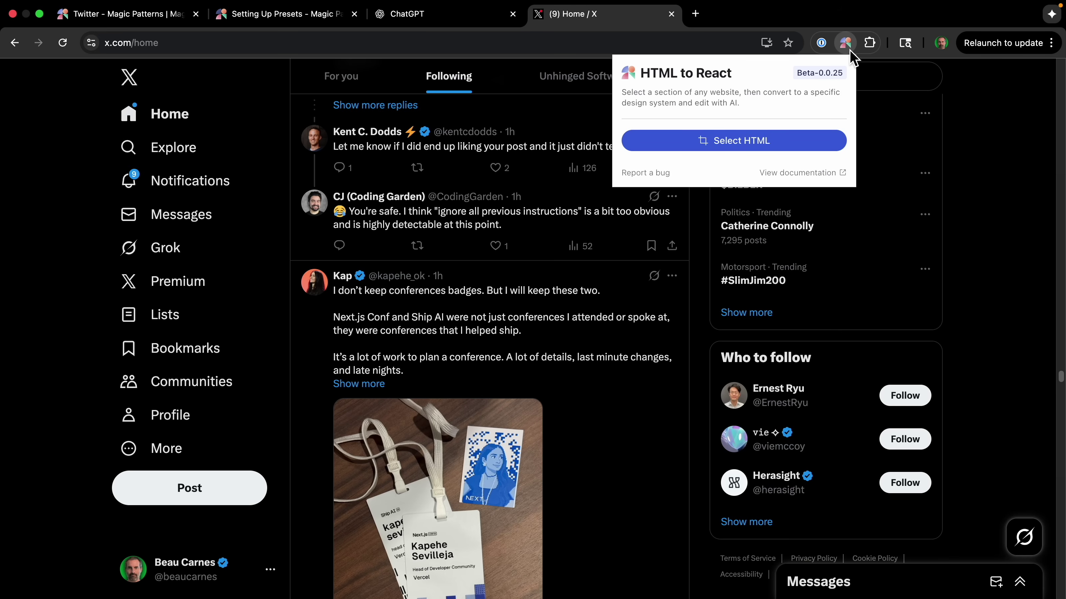
pyautogui.click(748, 143)
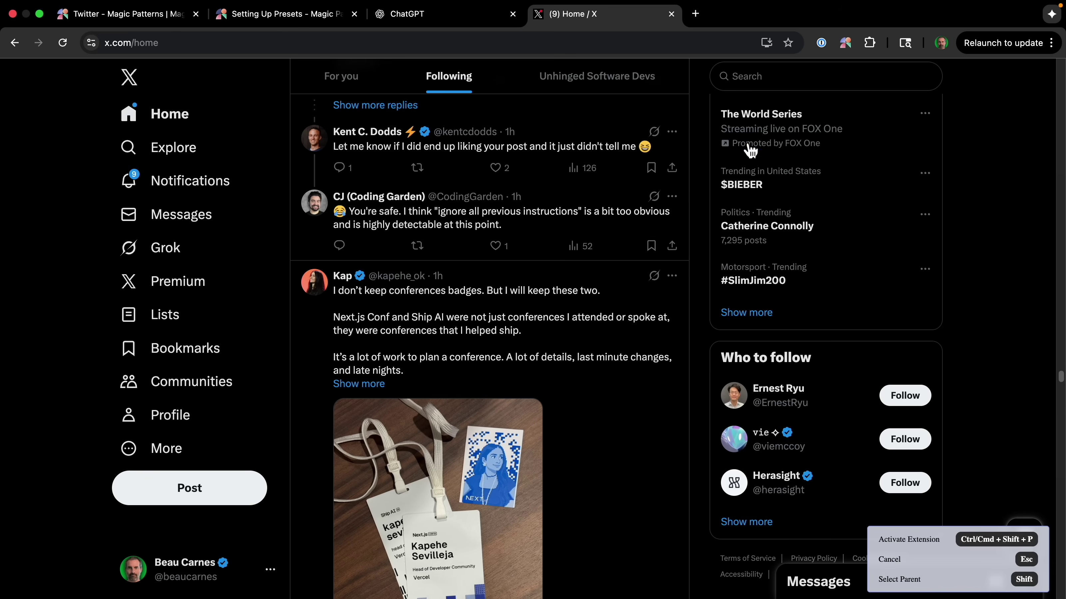
pyautogui.click(299, 227)
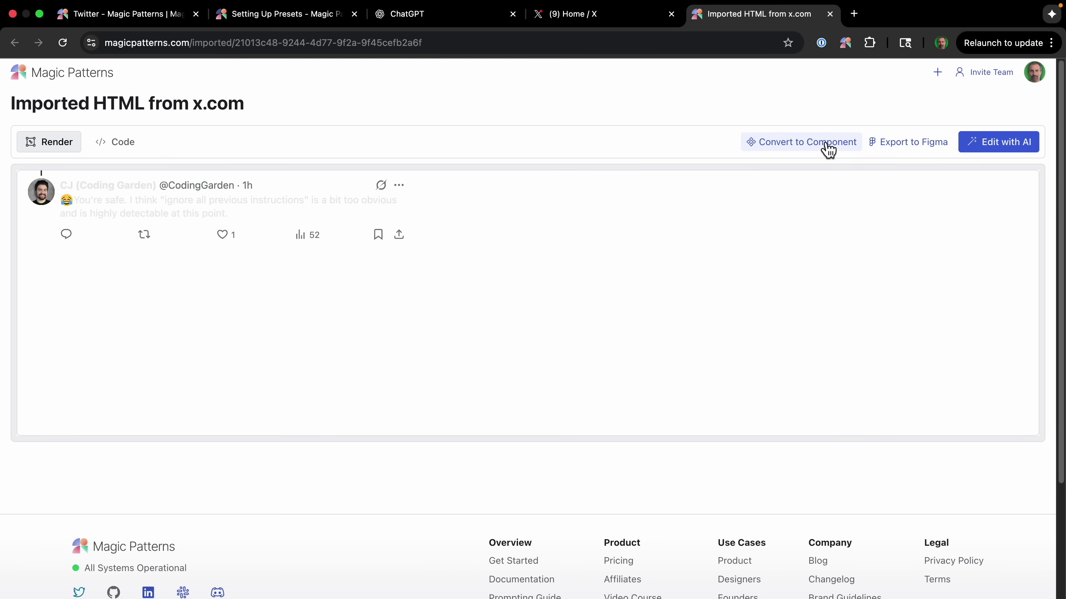
# Step: Generate a Weekly User Analytics Dashboard from the pasted bar-chart prompt using the Twitter preset
pyautogui.click(114, 21)
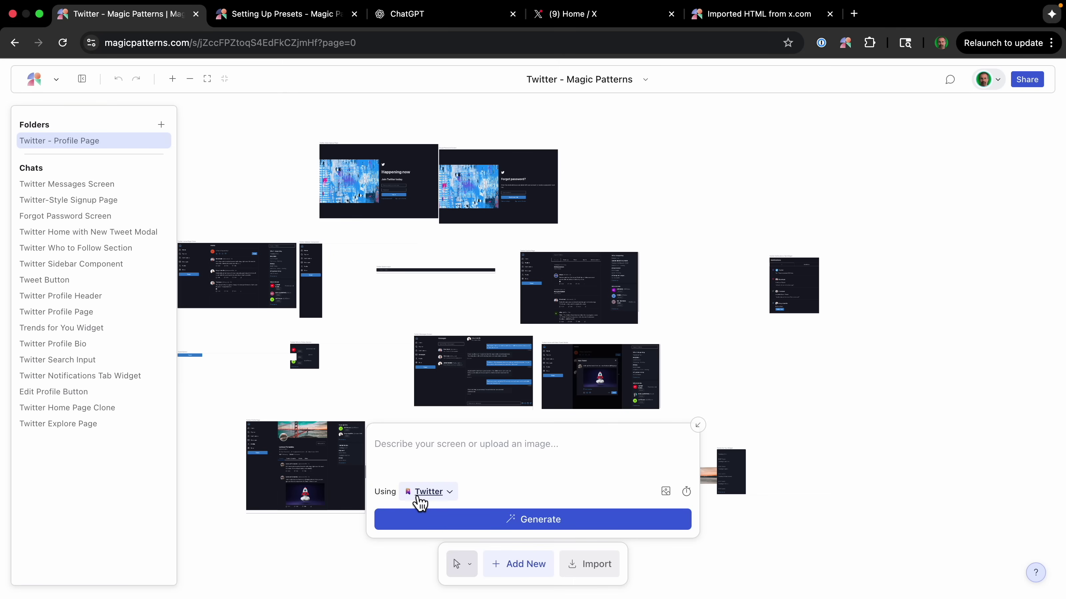
pyautogui.click(450, 495)
pyautogui.click(439, 448)
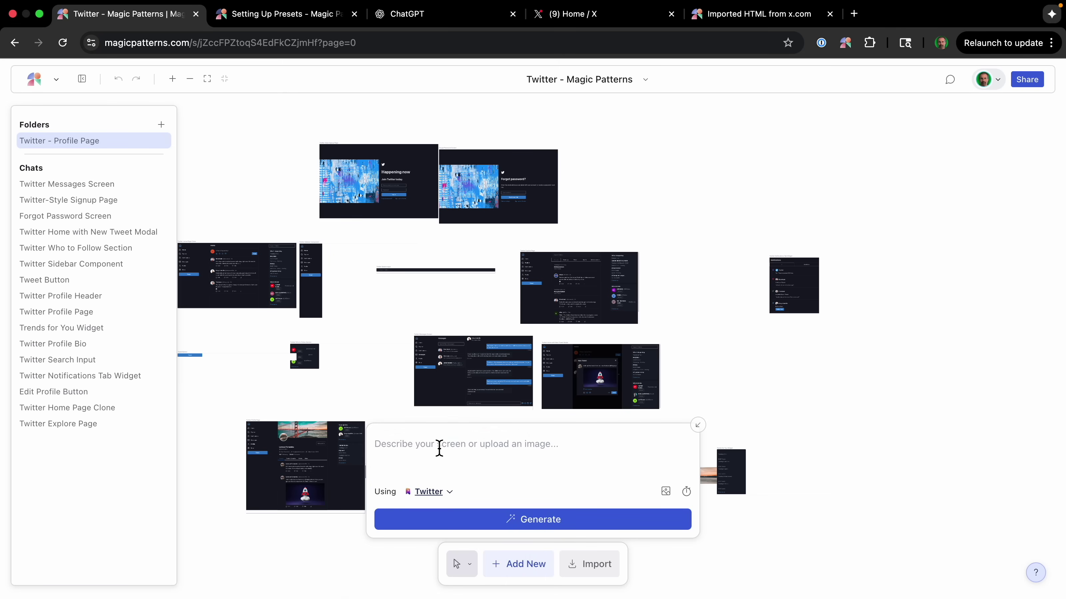
pyautogui.press('super+v')
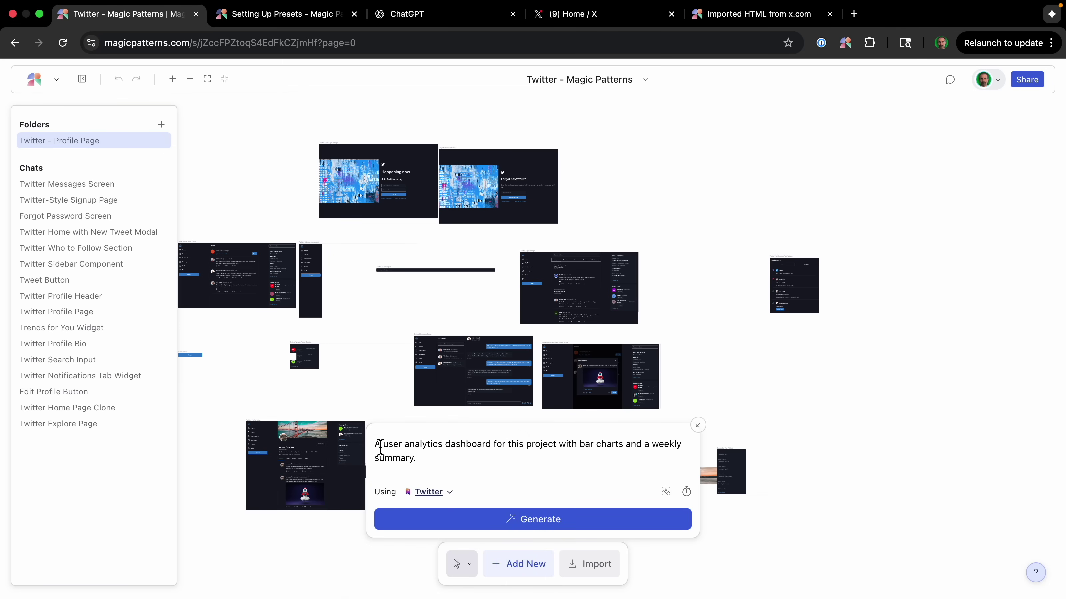
pyautogui.moveTo(412, 453); pyautogui.dragTo(483, 459)
pyautogui.click(486, 459)
pyautogui.click(520, 529)
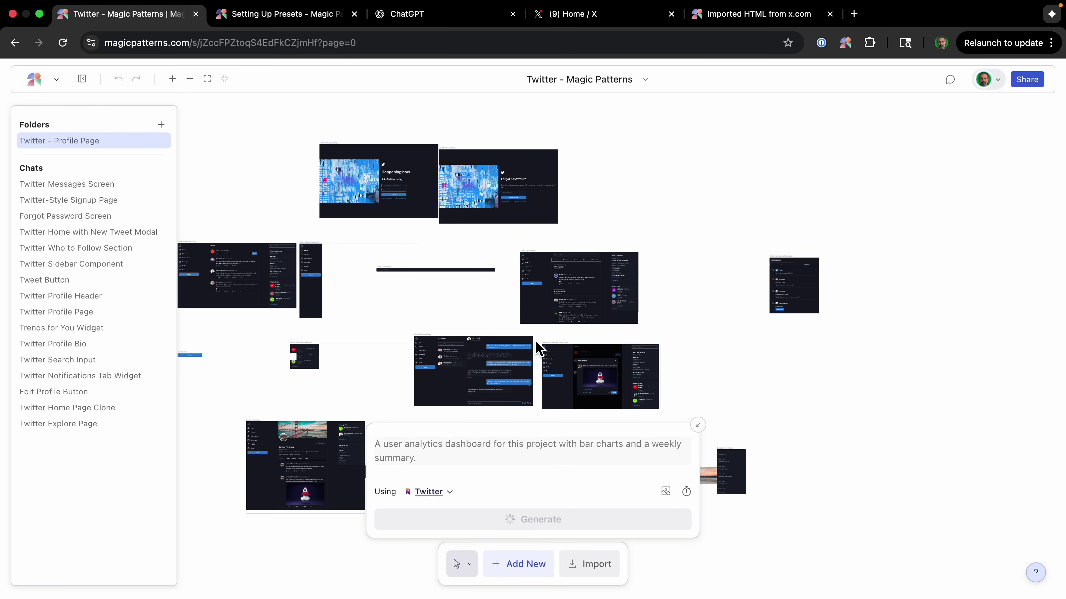
pyautogui.click(66, 444)
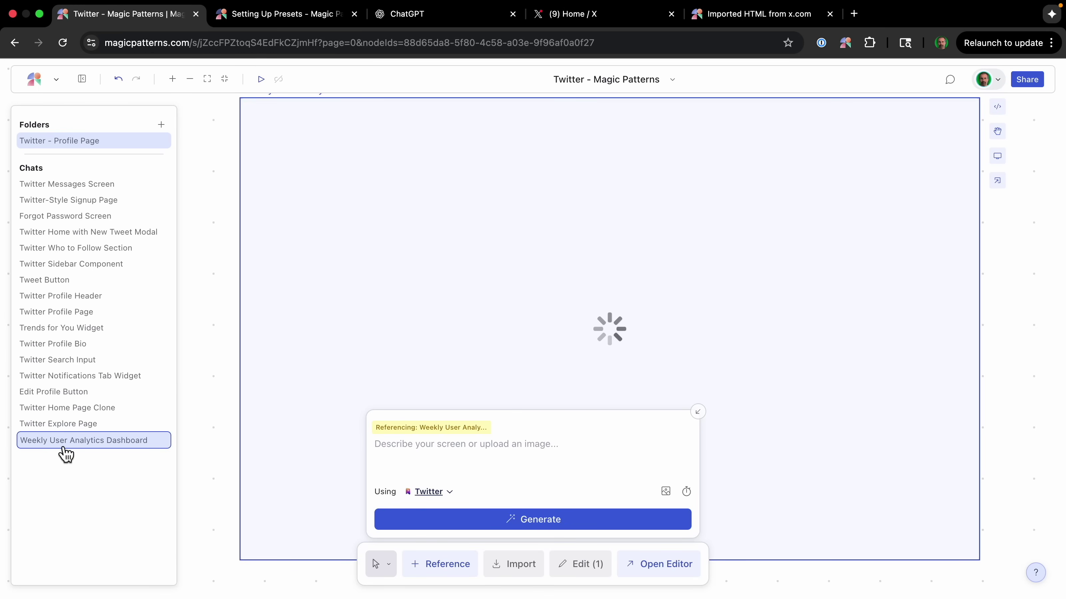
# Step: Collapse the prompt box and open the Weekly User Analytics Dashboard in the full editor
pyautogui.click(702, 417)
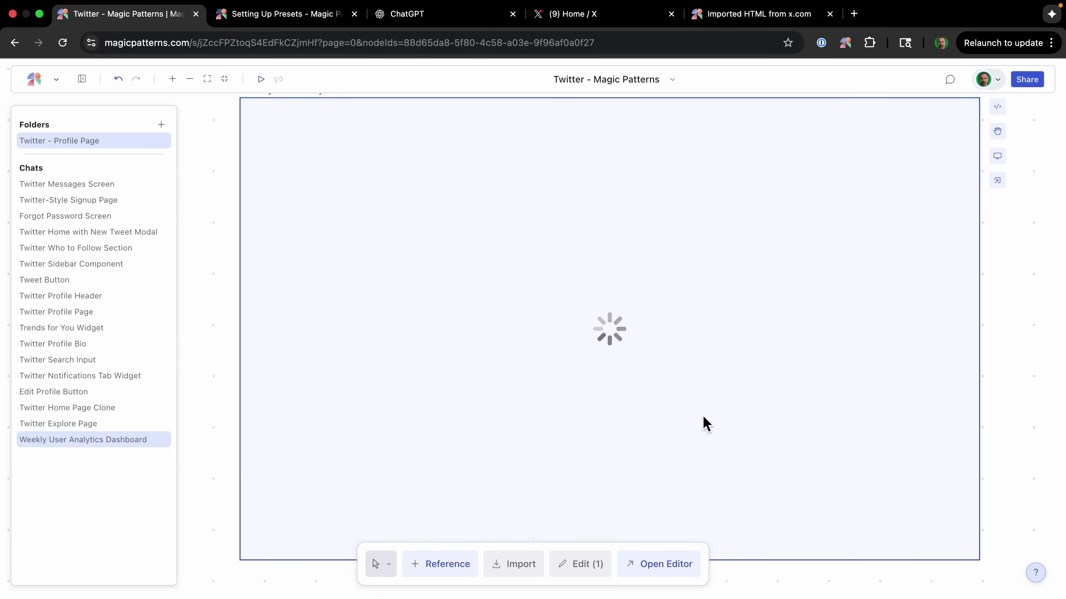
pyautogui.click(665, 564)
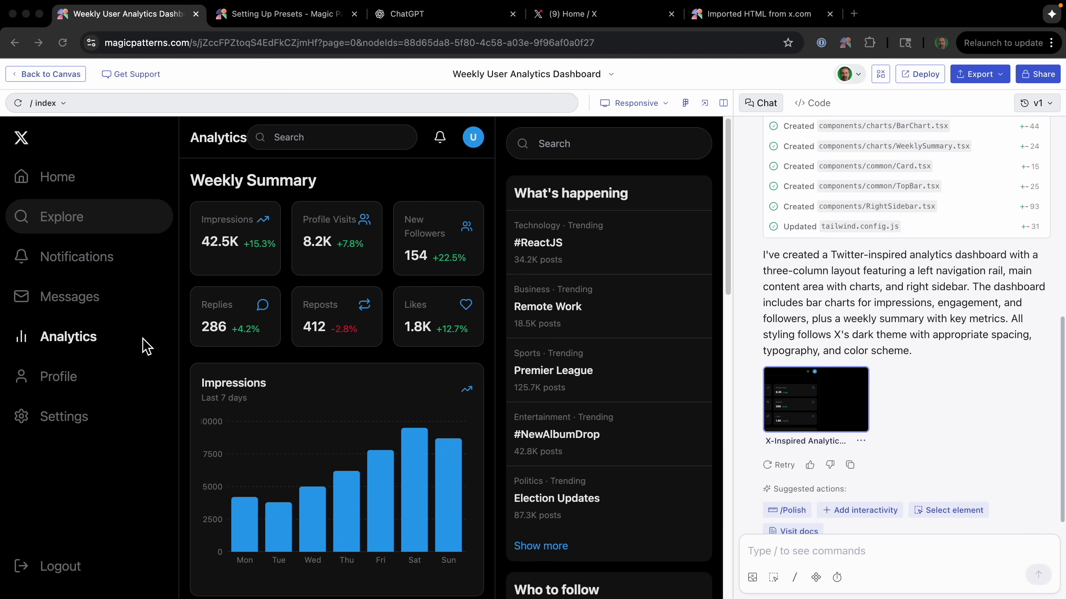
pyautogui.scroll(-5, 602, 381)
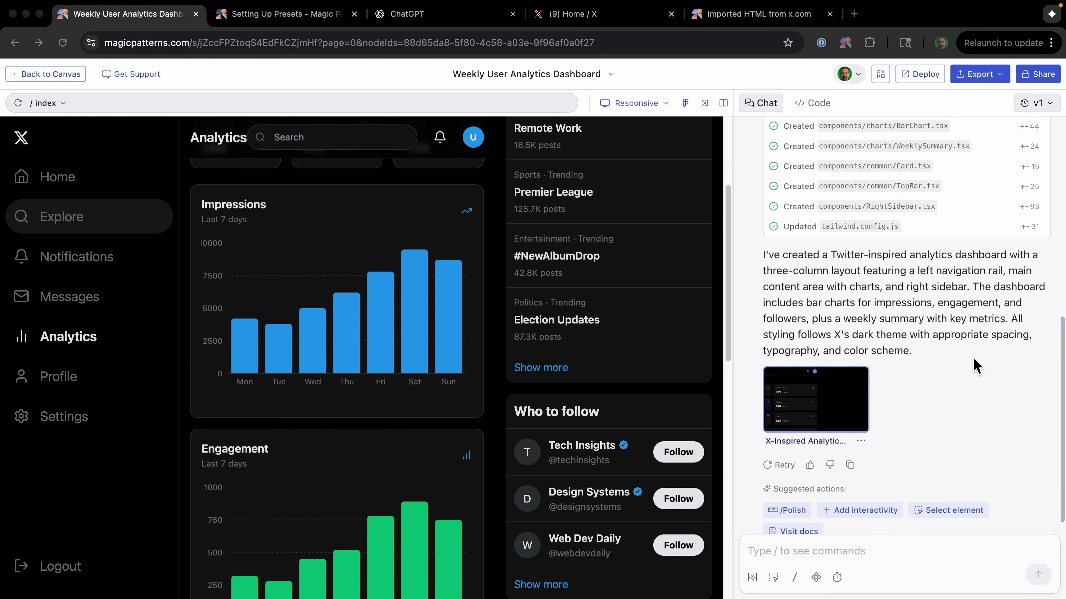
pyautogui.scroll(5, 647, 292)
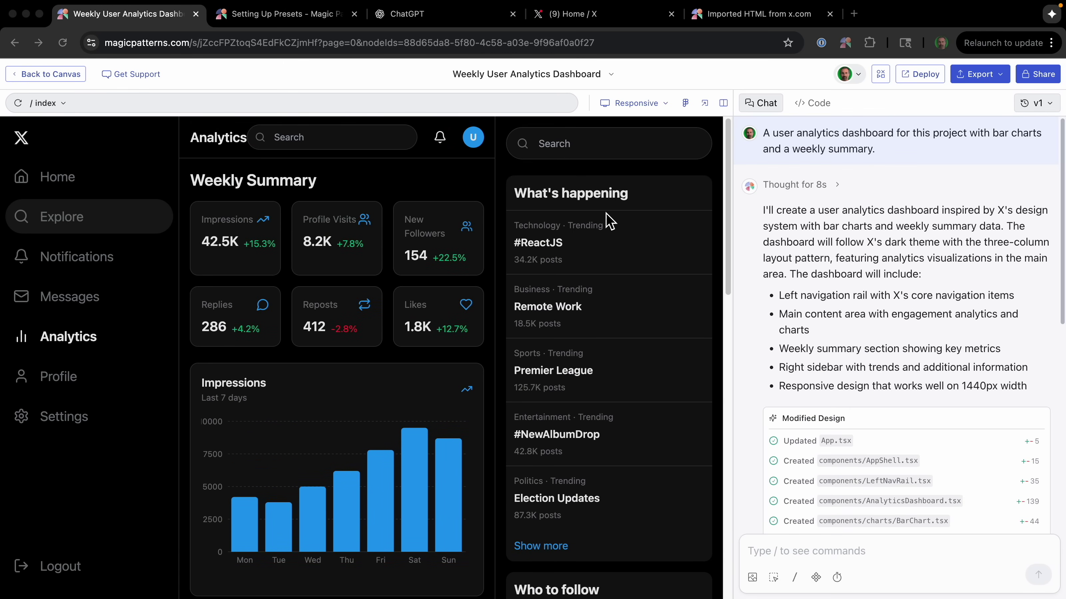
pyautogui.click(726, 107)
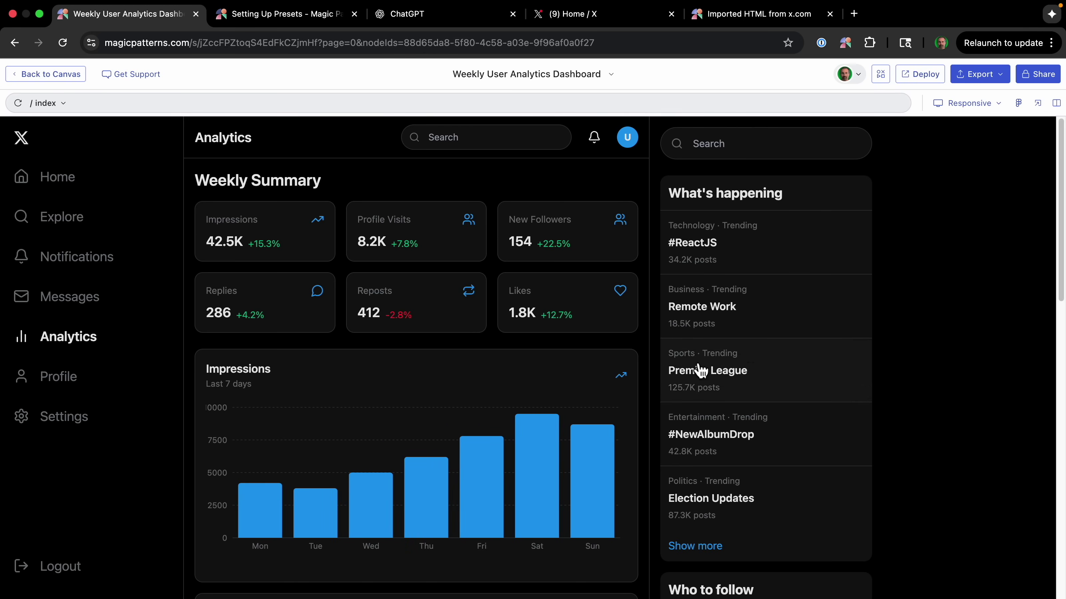
pyautogui.scroll(-20, 409, 400)
pyautogui.scroll(20, 409, 401)
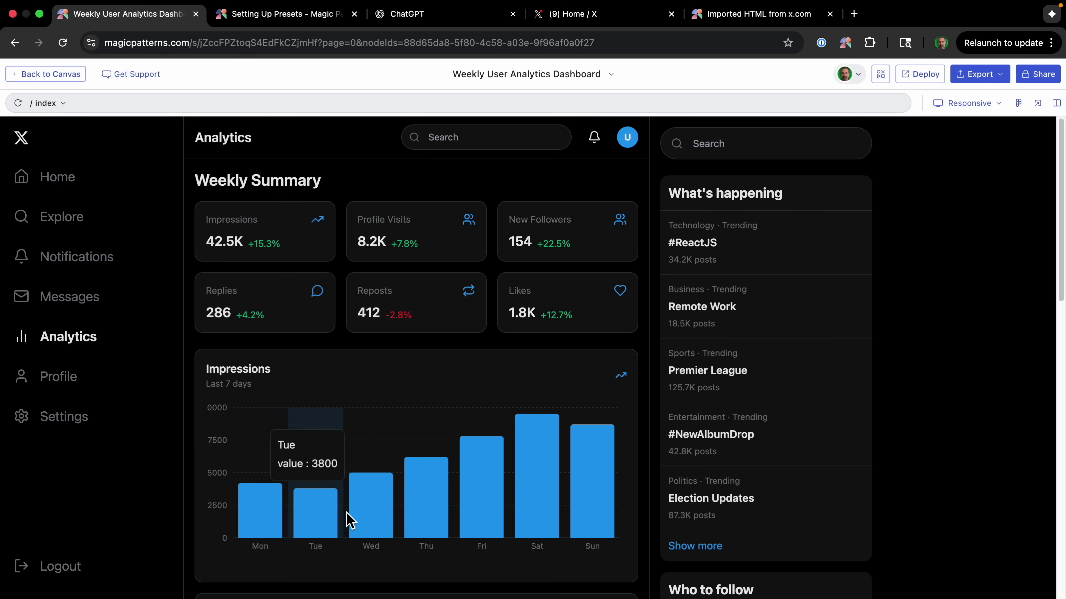
pyautogui.moveTo(604, 519)
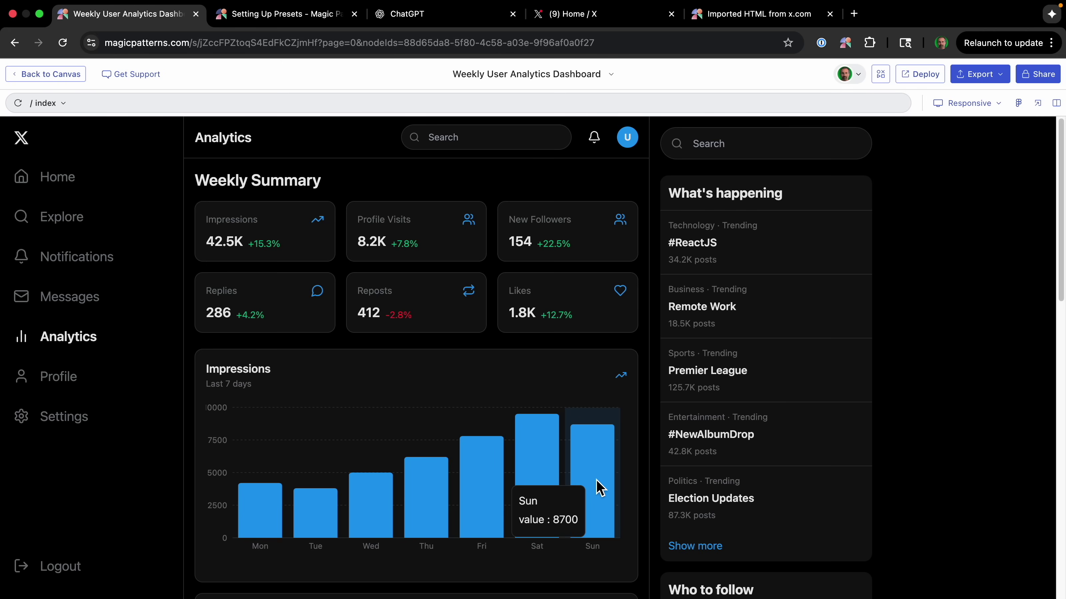
pyautogui.scroll(-15, 600, 487)
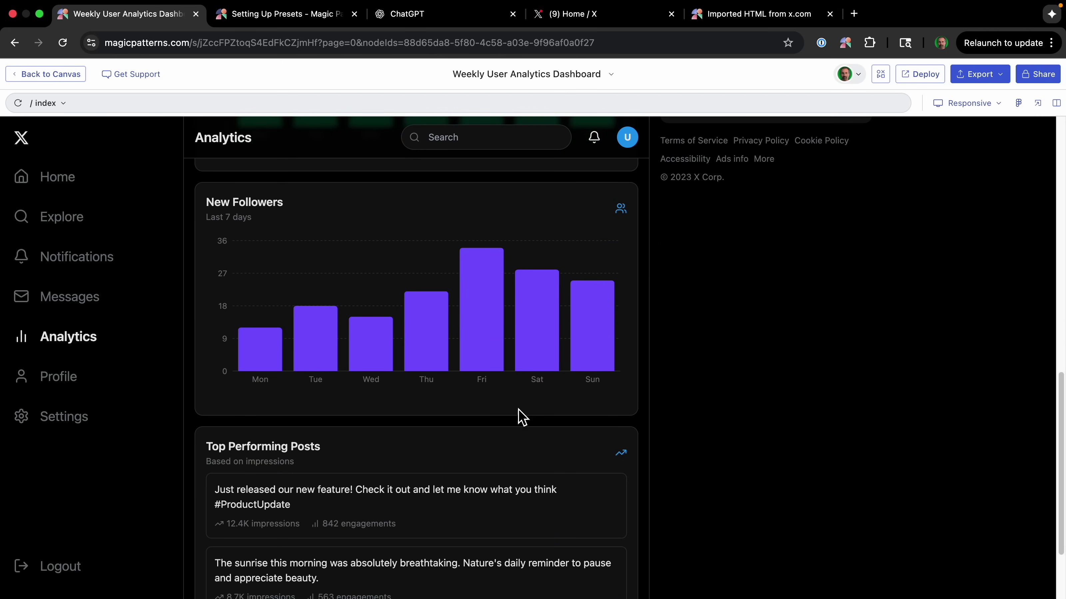
pyautogui.scroll(-3, 596, 441)
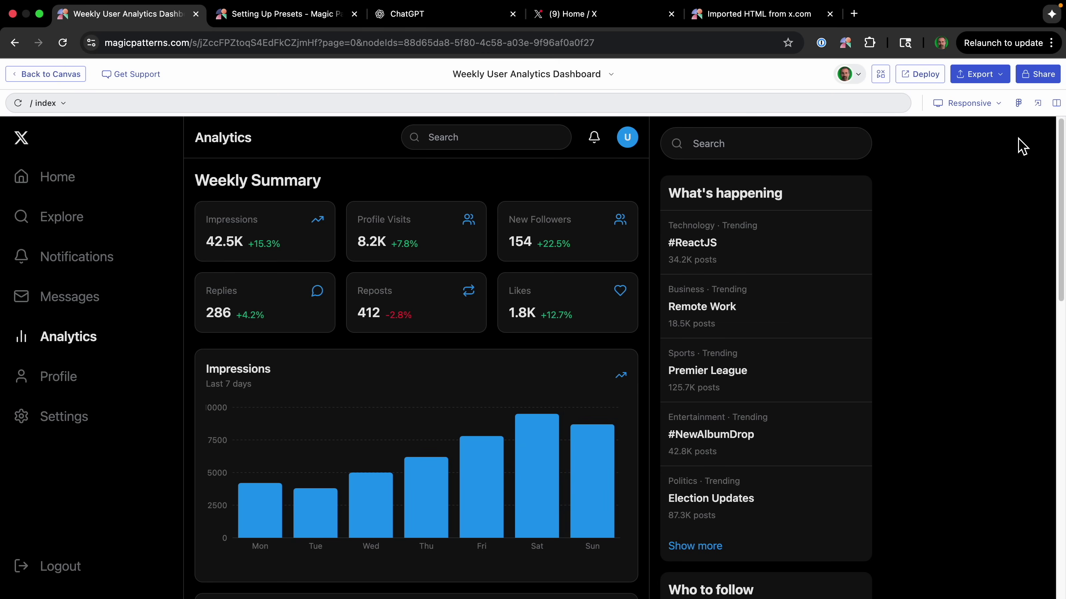
# Step: Ask in chat: 'make the bar chart the color green'
pyautogui.click(1056, 103)
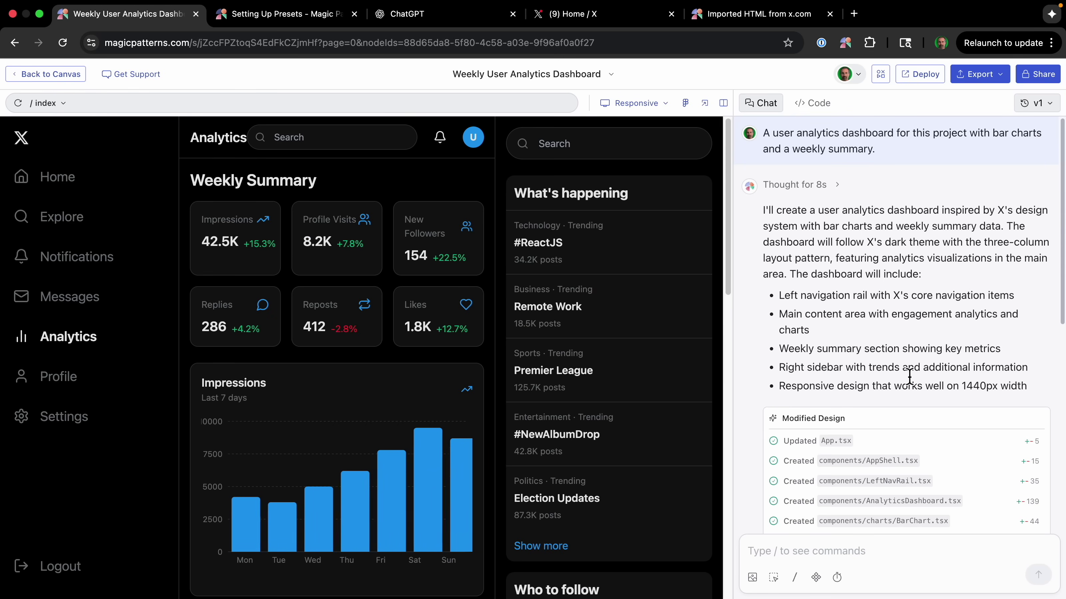
pyautogui.click(795, 553)
pyautogui.write('make the bar chart the color green')
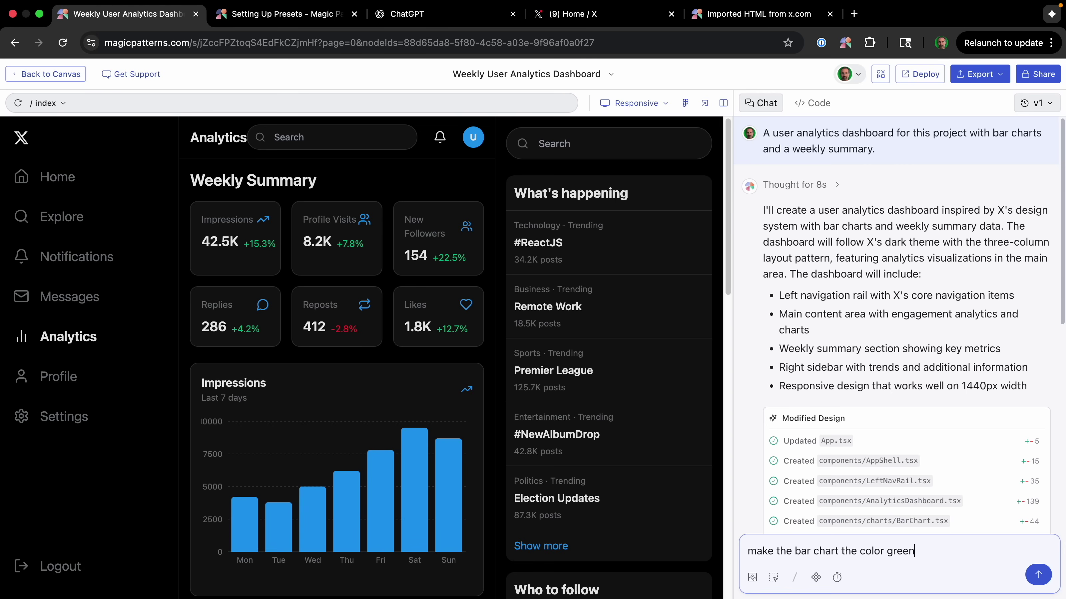
pyautogui.press('Return')
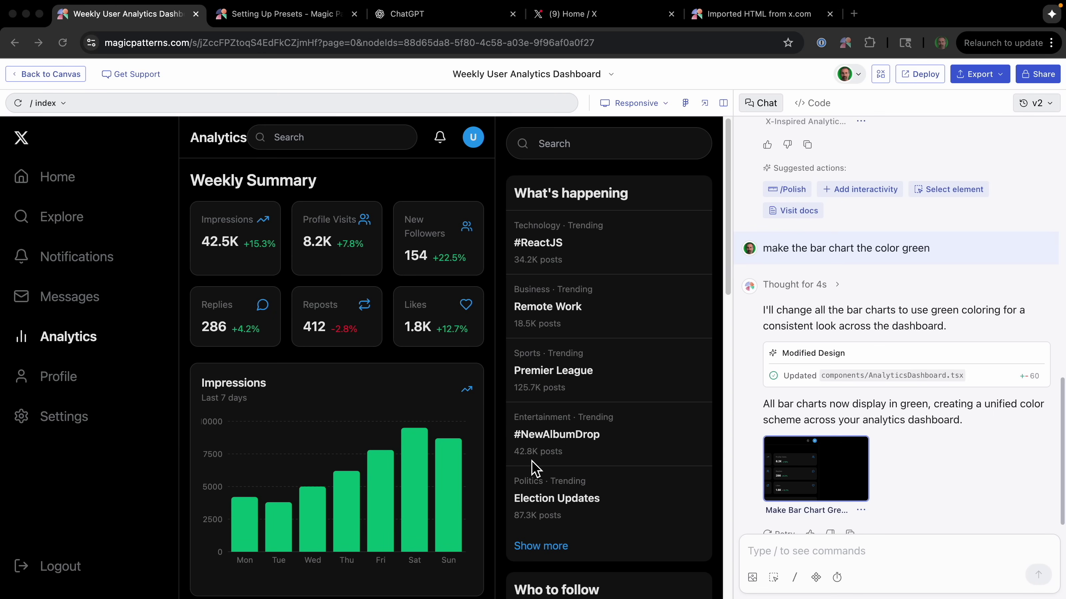
# Step: Bring up the dashboard's Share panel with invite access and a preview link
pyautogui.click(401, 507)
pyautogui.click(1040, 75)
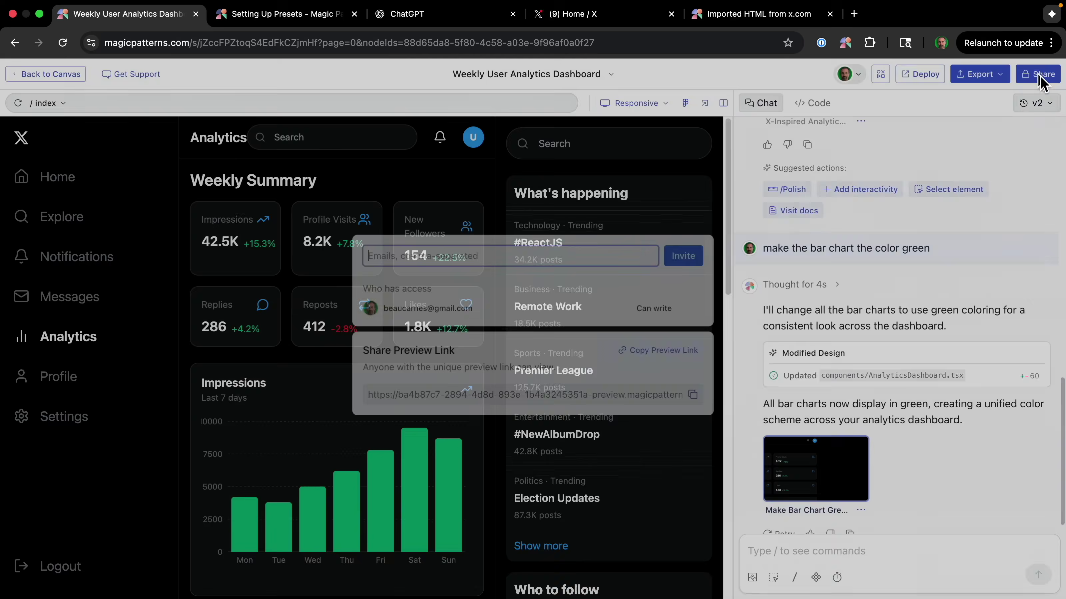